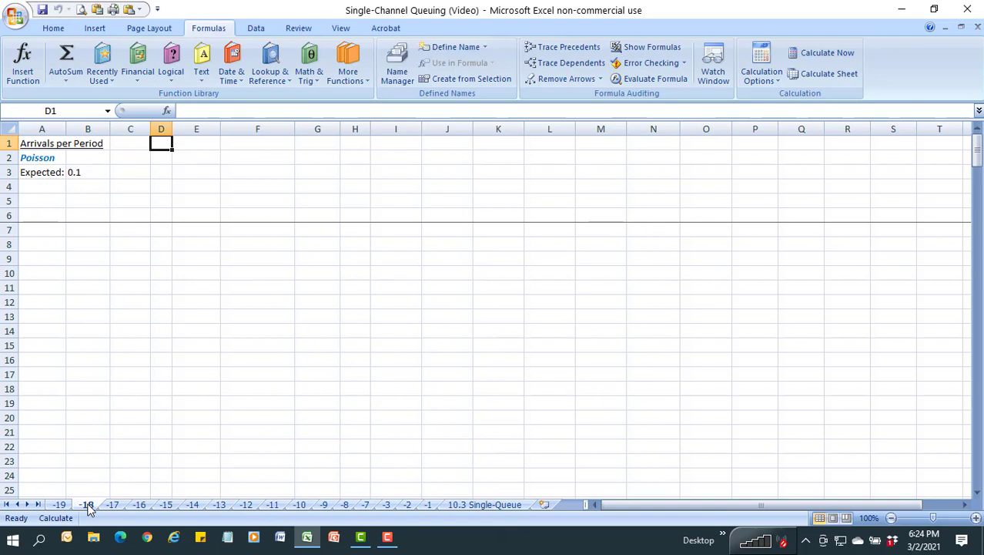
# - Review sheets -18, -17, -16 and -15 in turn for the arrival inputs, service inputs and Poisson table
pyautogui.click(87, 504)
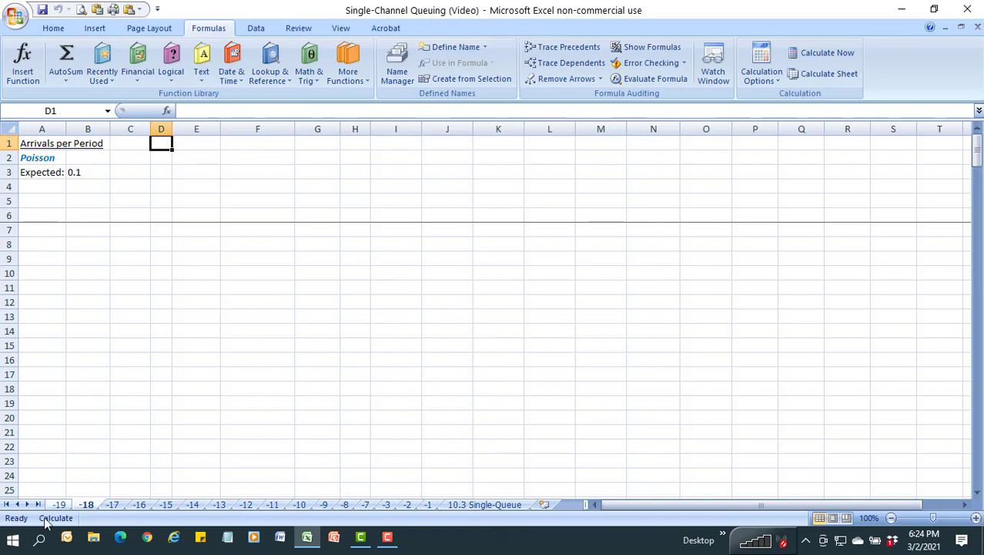
pyautogui.click(113, 504)
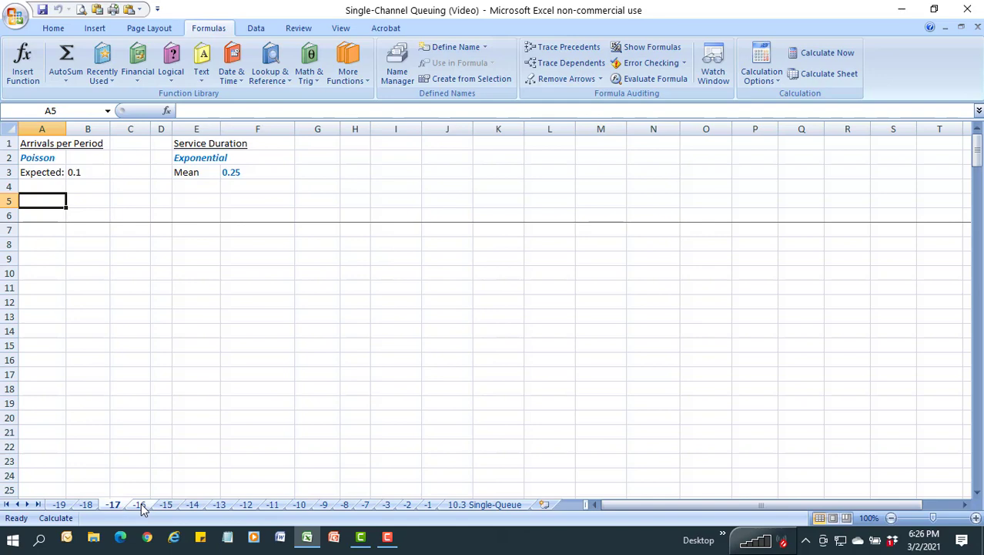
pyautogui.click(146, 506)
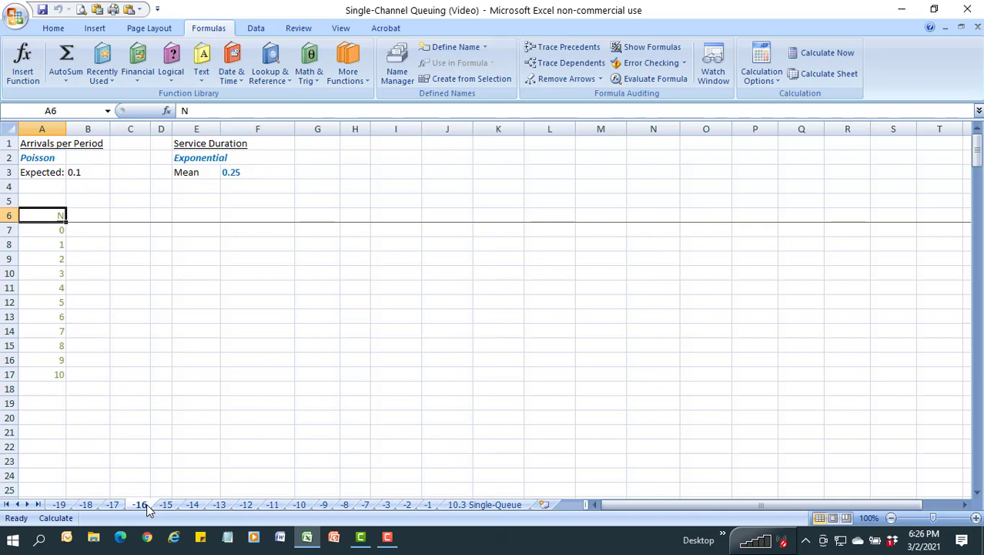
pyautogui.click(165, 505)
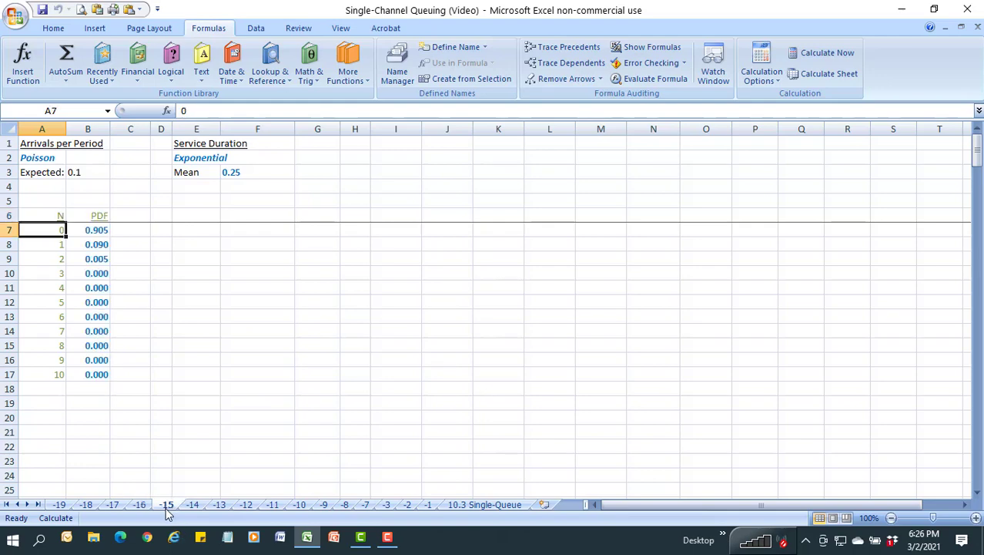
# - Inspect the POISSON formula in cell B8 of the PDF column, leaving it unedited
pyautogui.click(91, 240)
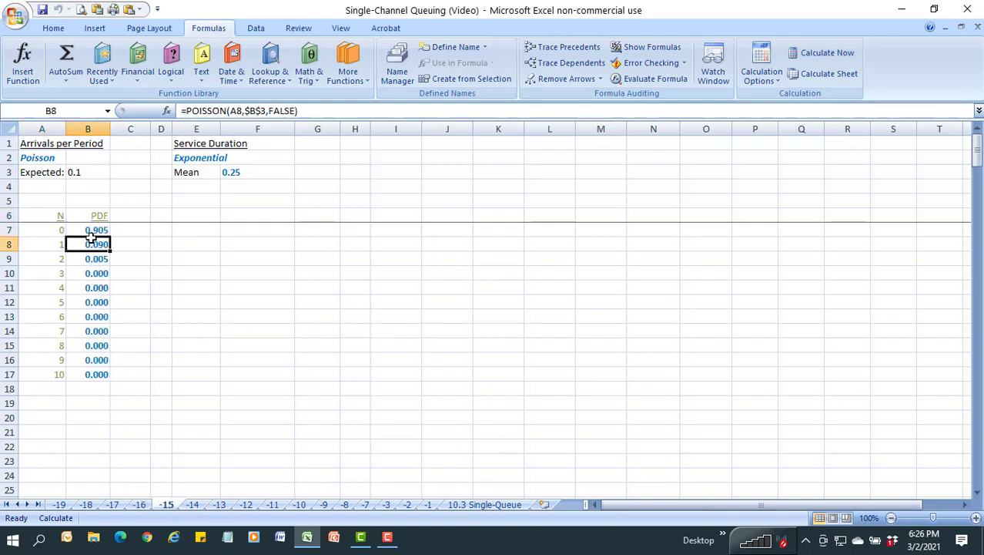
pyautogui.doubleClick(91, 240)
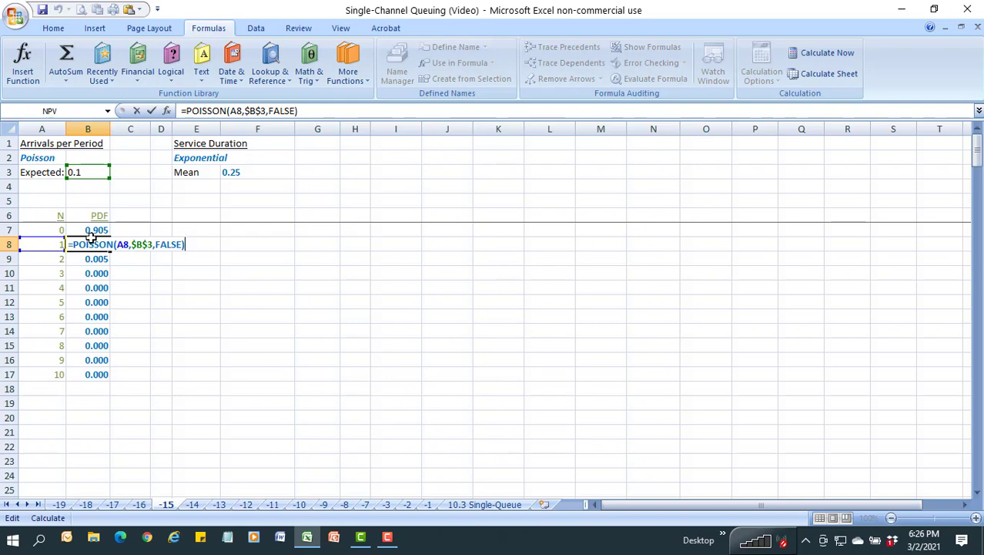
pyautogui.press('Escape')
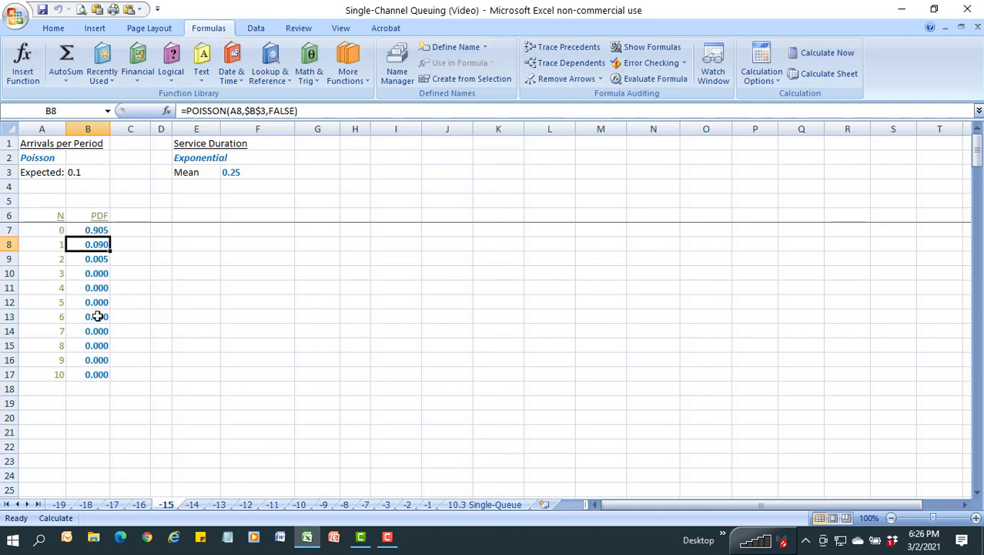
# - Select the first four PDF values in B7:B10 to check their sum
pyautogui.click(93, 231)
pyautogui.hotkey('shift', 'Down')
pyautogui.hotkey('shift', 'Down')
pyautogui.hotkey('shift', 'Down')
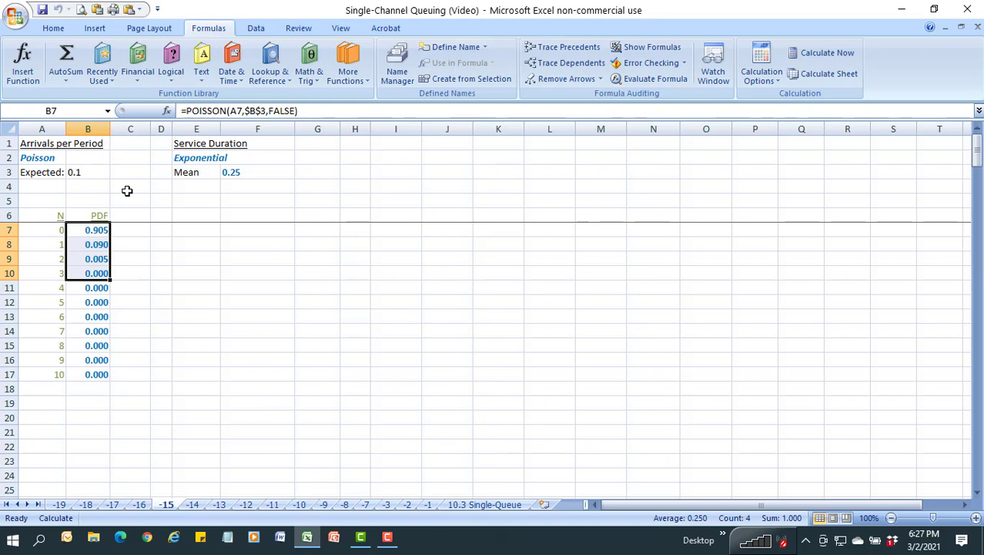
pyautogui.click(157, 377)
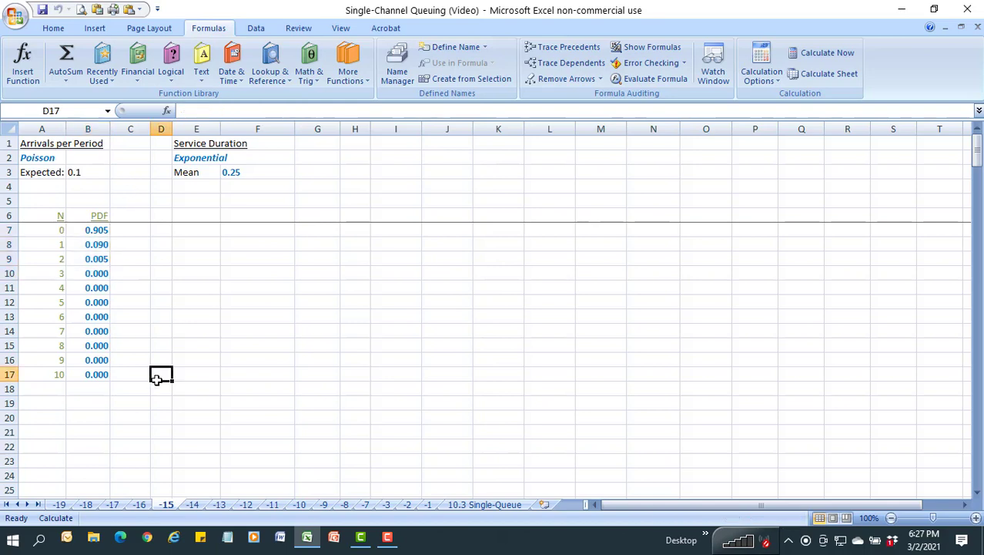
# - Open sheet -14 and examine the Poisson table's rows for N from 4 to 10, including the P(X<N) column
pyautogui.click(192, 505)
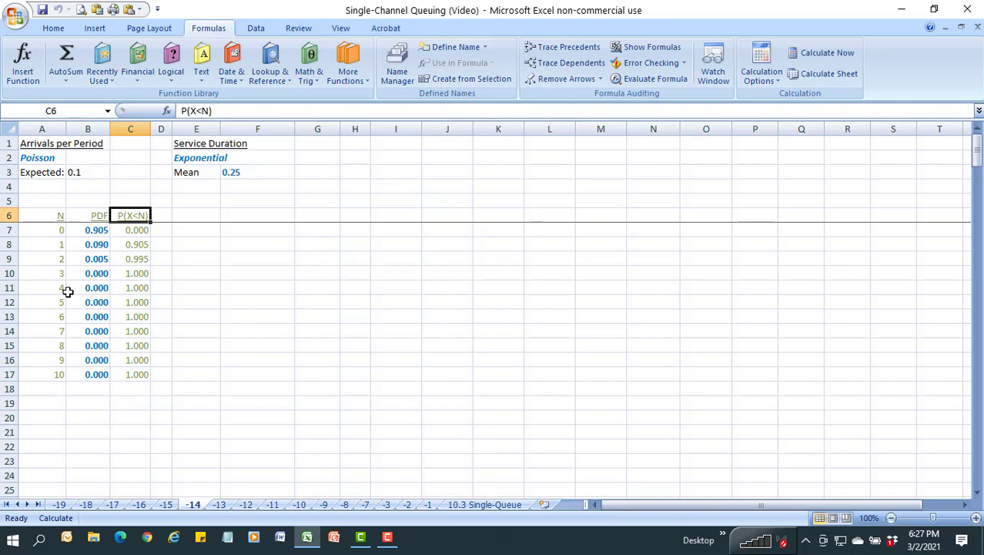
pyautogui.moveTo(42, 288); pyautogui.dragTo(128, 379)
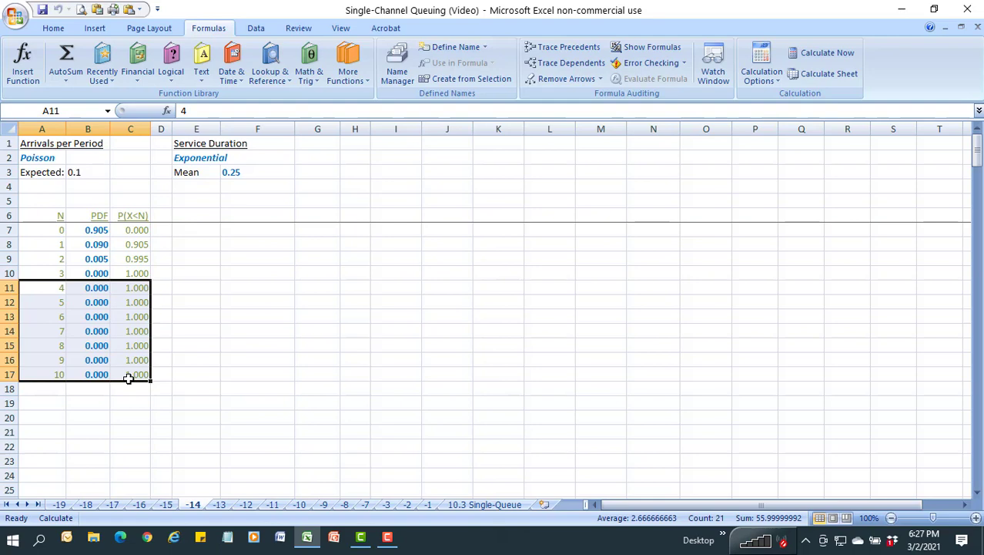
pyautogui.press('Up')
pyautogui.press('Up')
pyautogui.press('Up')
pyautogui.press('Up')
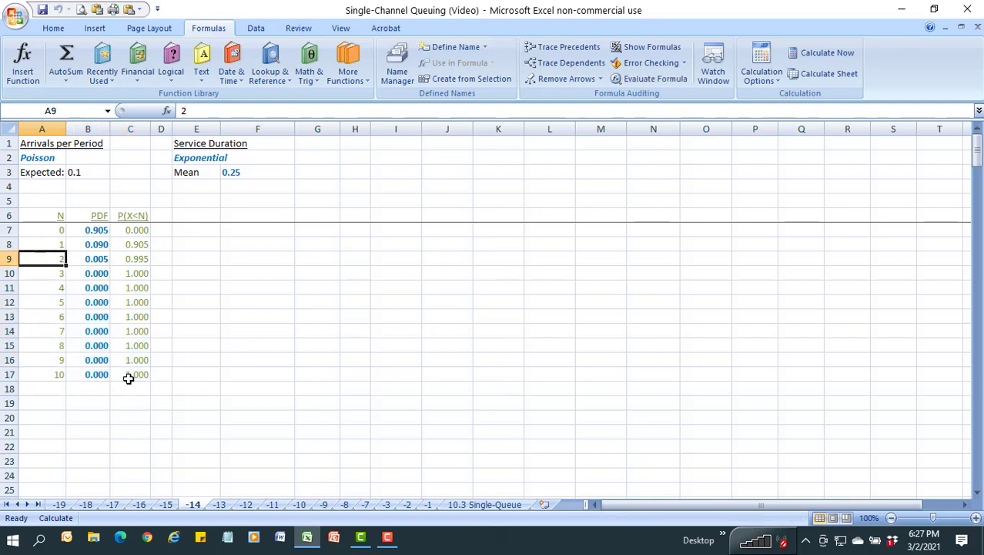
# - Go through sheet -13 to sheet -12 and inspect the EXPONDIST formula in cell F7 without editing it
pyautogui.click(230, 503)
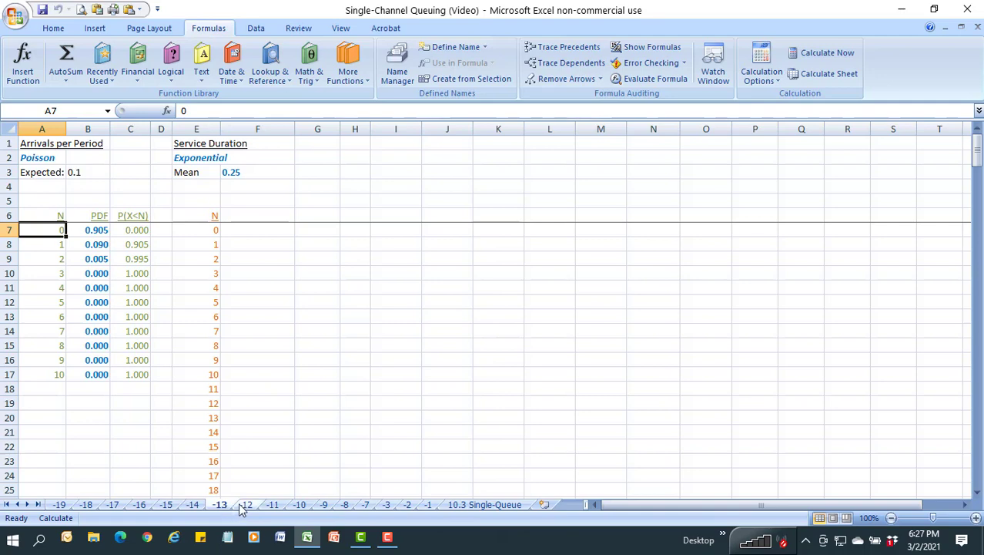
pyautogui.click(244, 505)
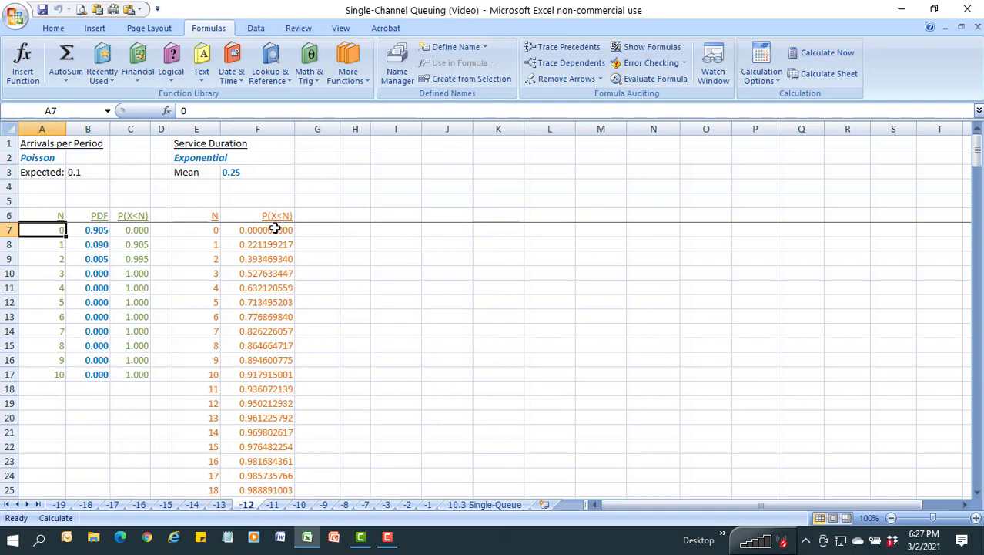
pyautogui.click(275, 229)
pyautogui.doubleClick(275, 229)
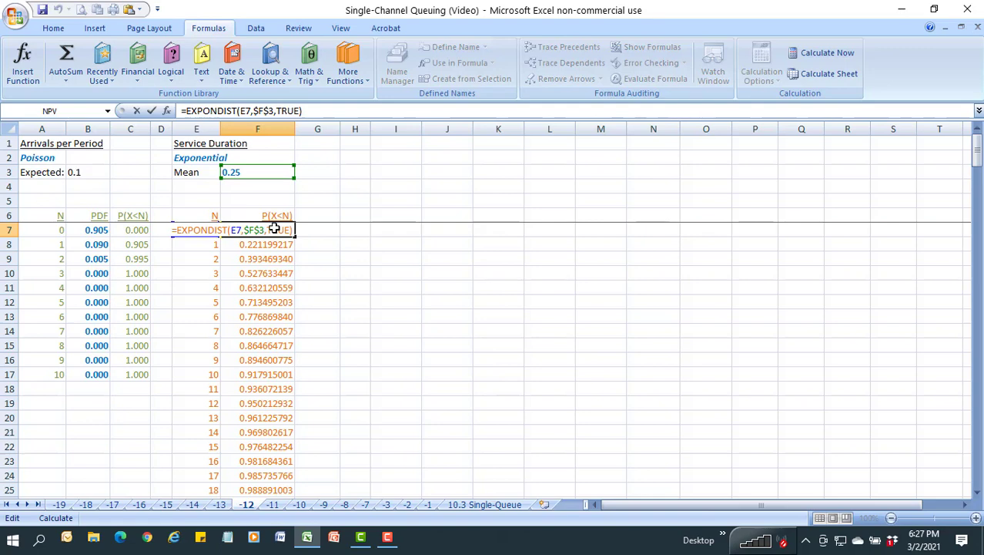
pyautogui.press('Escape')
# - Examine the service-duration probabilities in column F and compare them with the arrivals' P(X<N) values in column C
pyautogui.press('Down')
pyautogui.press('Down')
pyautogui.press('Down')
pyautogui.press('Down')
pyautogui.press('Down')
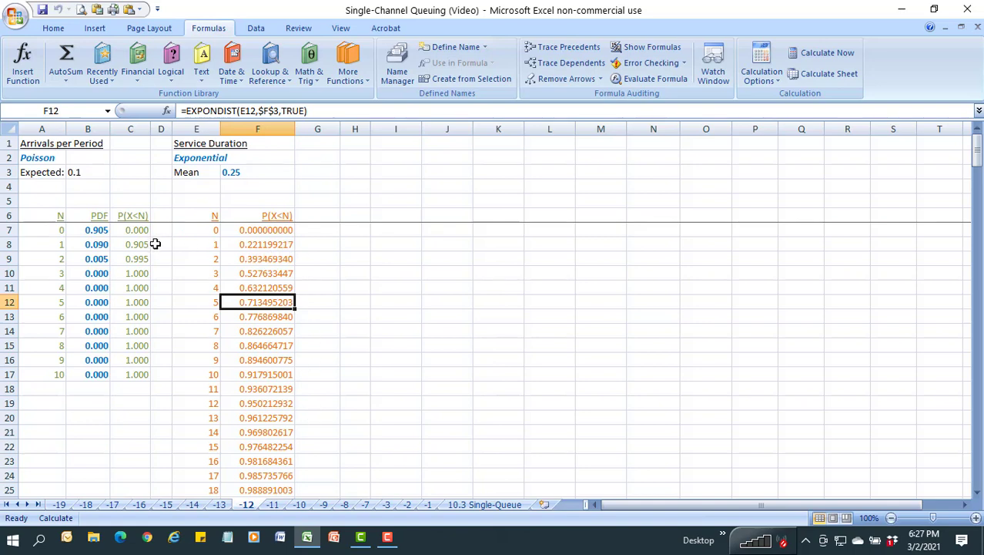
pyautogui.moveTo(137, 216); pyautogui.dragTo(136, 372)
pyautogui.moveTo(265, 218); pyautogui.dragTo(265, 404)
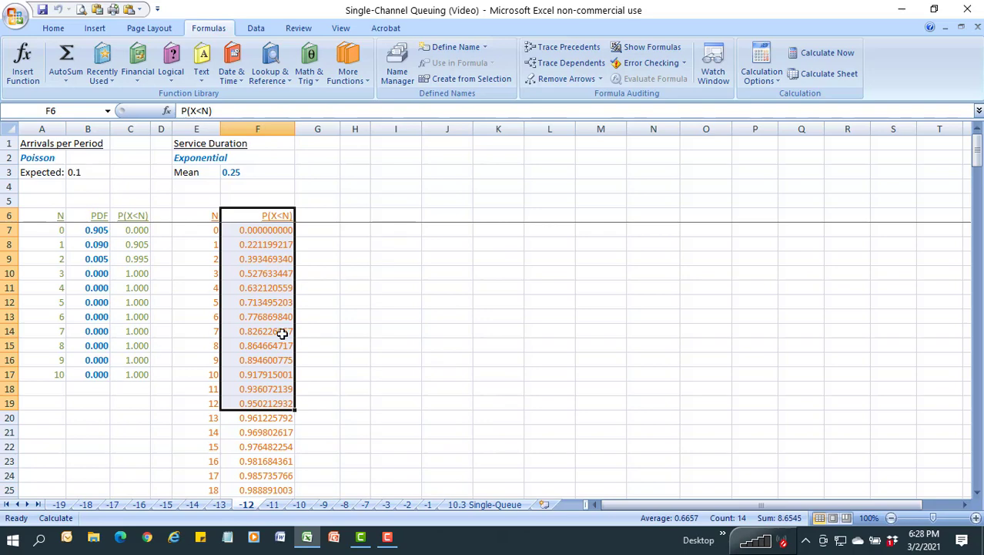
# - Open sheet -11 and check the full extent of the Period column, returning to its first period in H7
pyautogui.click(274, 506)
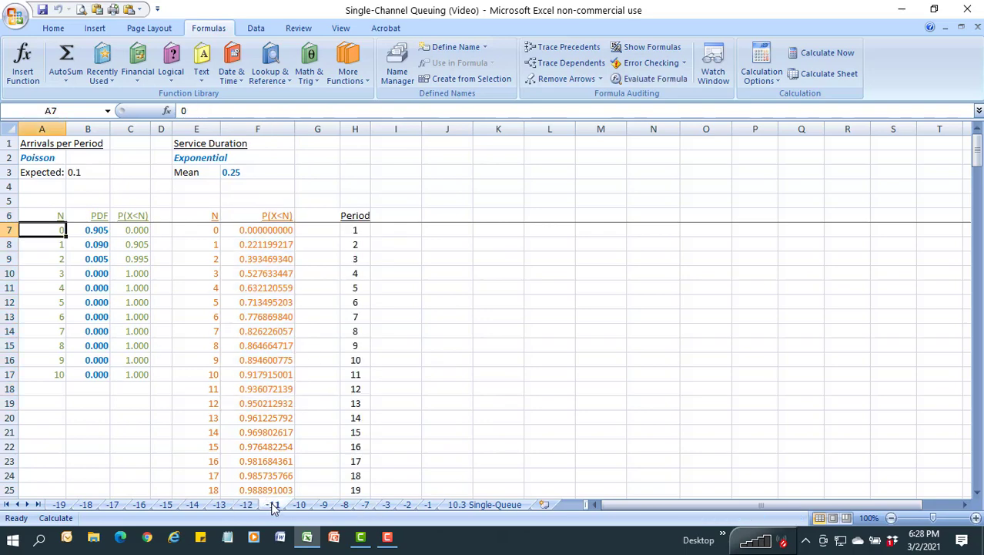
pyautogui.click(353, 231)
pyautogui.hotkey('ctrl', 'shift', 'Down')
pyautogui.press('Up')
pyautogui.hotkey('ctrl', 'Down')
pyautogui.hotkey('ctrl', 'Up')
pyautogui.press('Down')
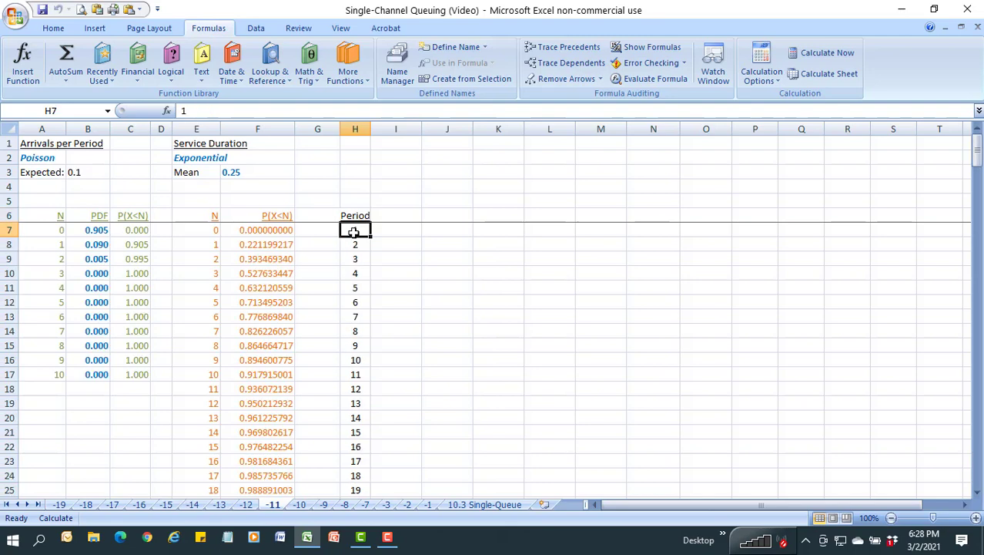
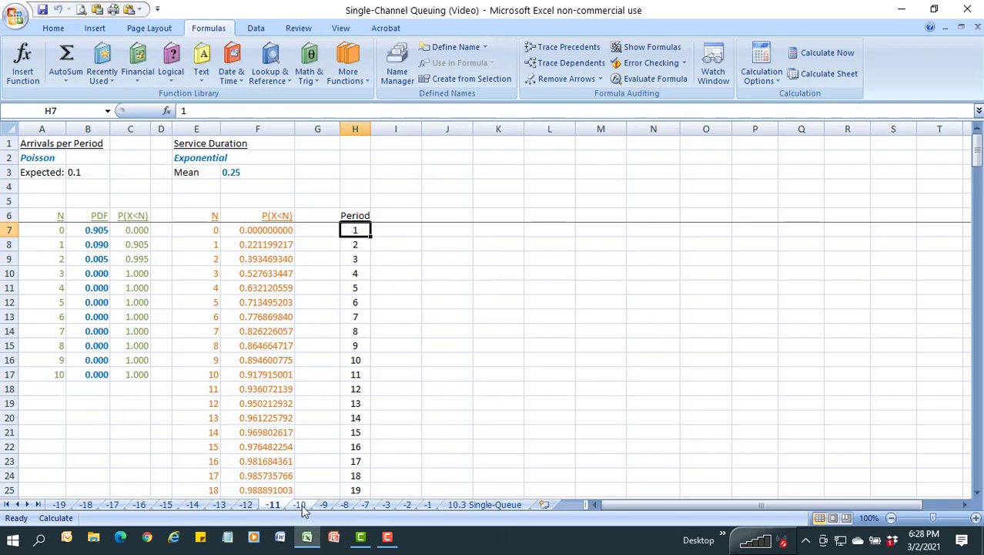
# - Open sheet -10 and examine the RAND values in I7:I20 and the cumulative arrival probabilities in C8:C17
pyautogui.click(300, 505)
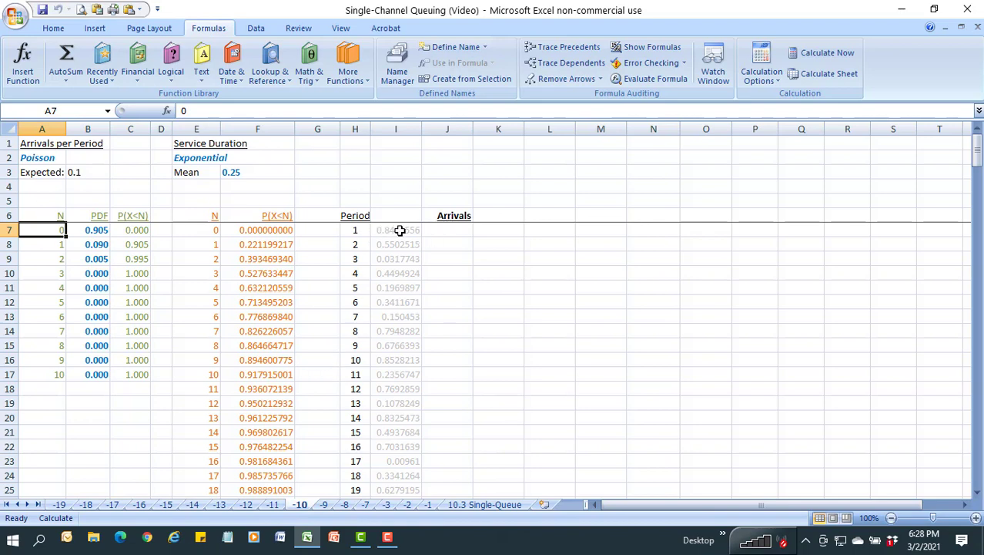
pyautogui.moveTo(400, 229); pyautogui.dragTo(379, 418)
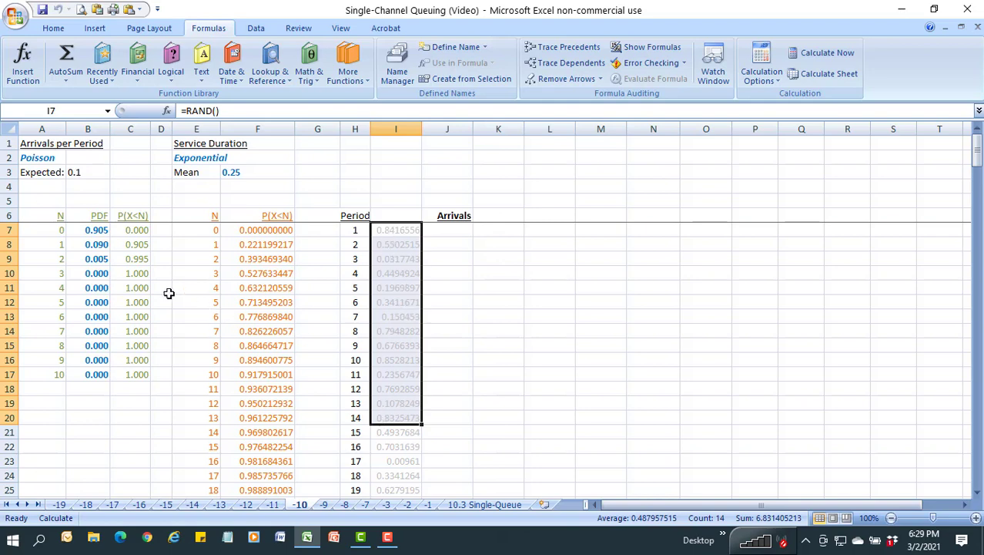
pyautogui.moveTo(121, 244); pyautogui.dragTo(115, 377)
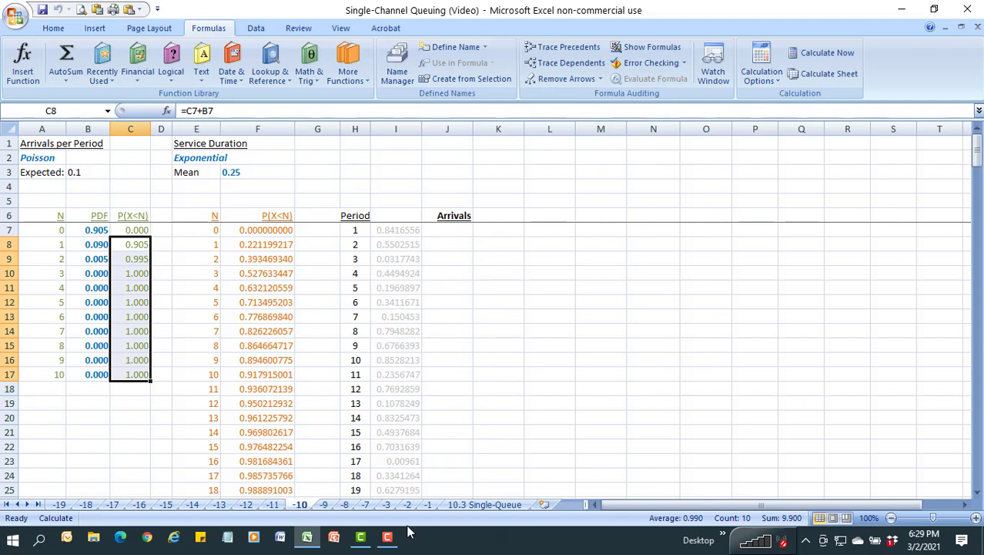
# - Open sheet -9 and inspect the N = 1 Poisson row, the LOOKUP formula in J8 and the RAND formula in I10
pyautogui.click(324, 504)
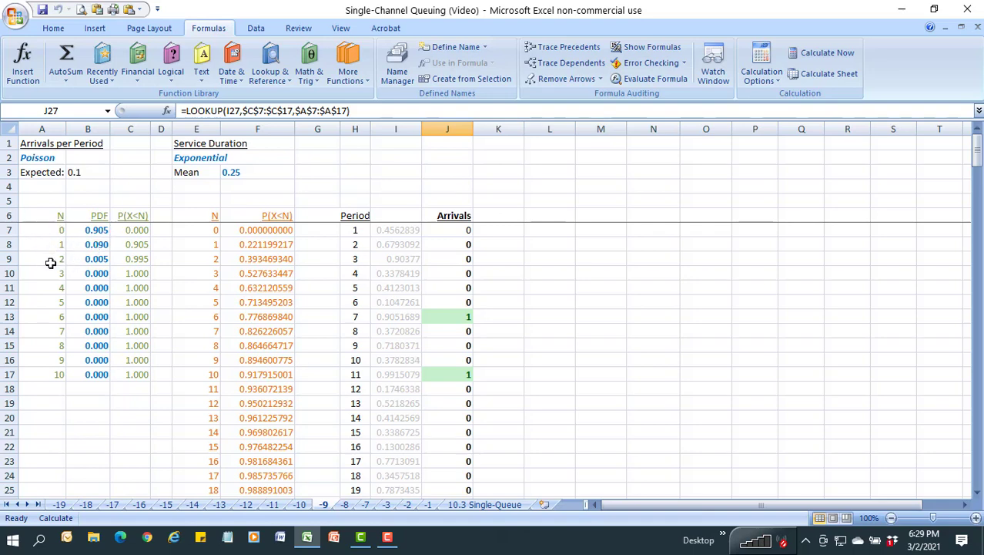
pyautogui.moveTo(48, 245); pyautogui.dragTo(93, 245)
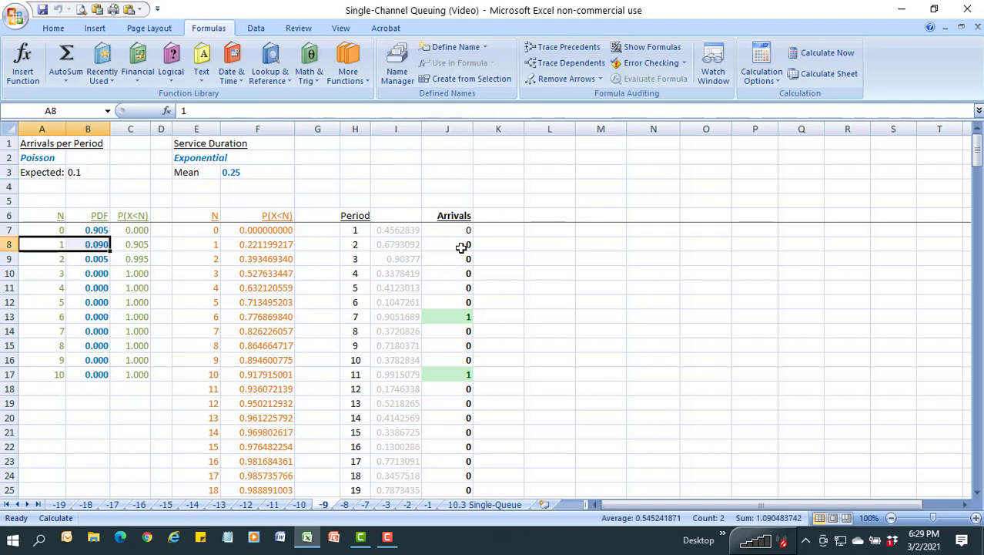
pyautogui.click(454, 246)
pyautogui.doubleClick(454, 246)
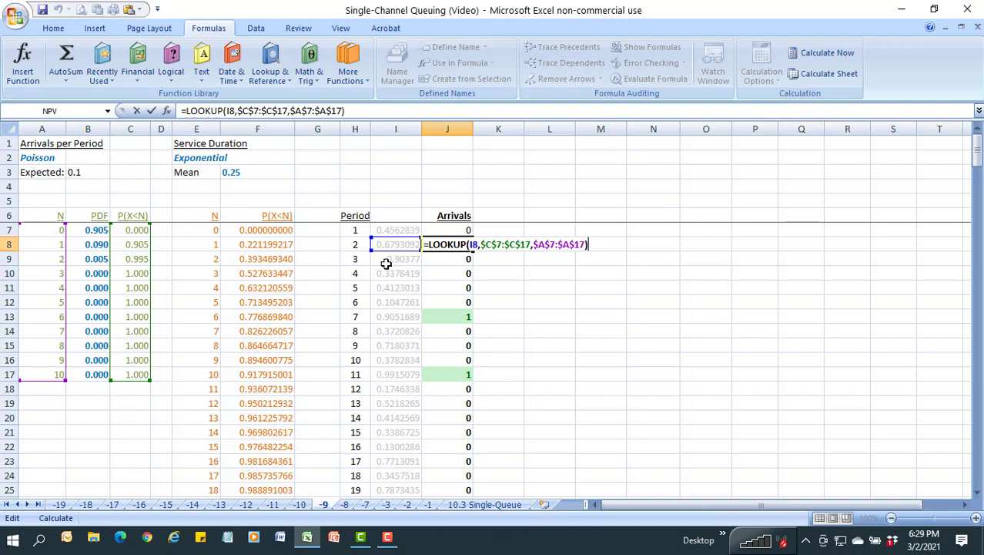
pyautogui.click(392, 273)
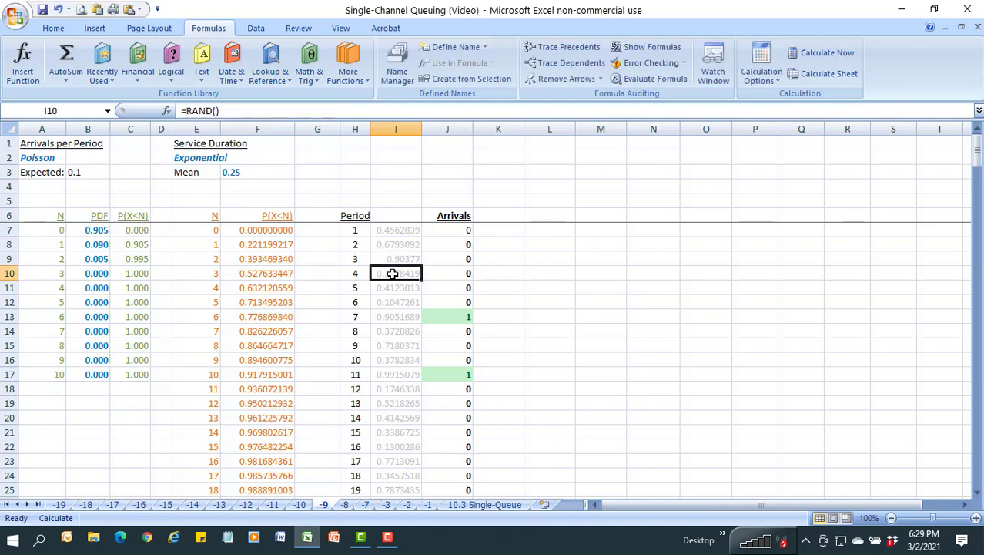
pyautogui.rightClick(392, 274)
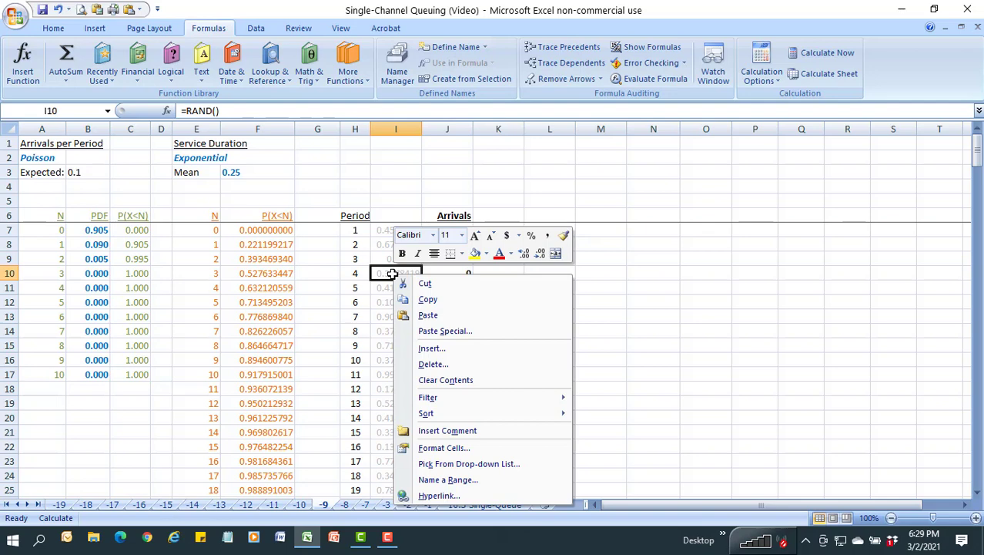
pyautogui.press('Escape')
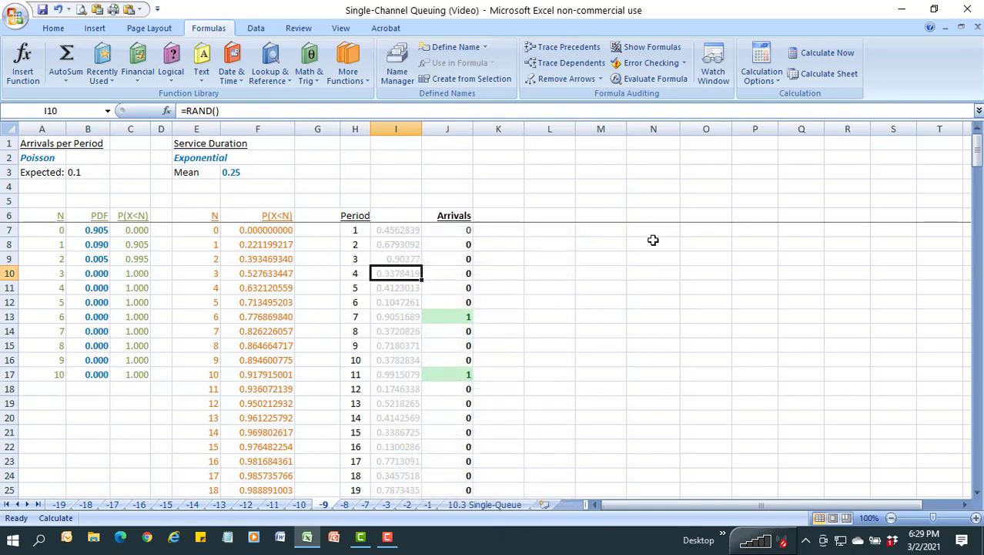
# - Examine the simulated Arrivals column from J13 down to row 165, and return to J13
pyautogui.press('Right')
pyautogui.press('Down')
pyautogui.press('Down')
pyautogui.press('Down')
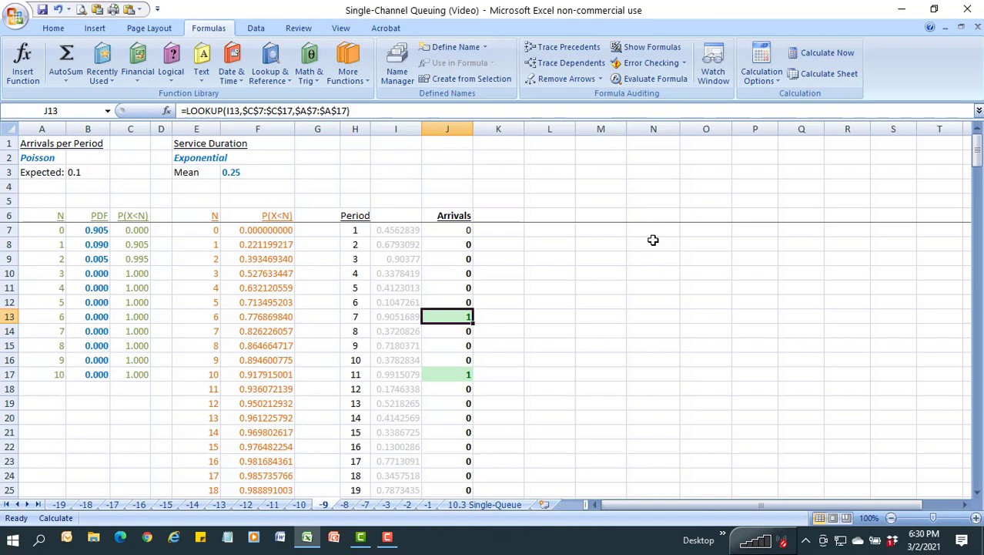
pyautogui.press('pagedown')
pyautogui.press('pagedown')
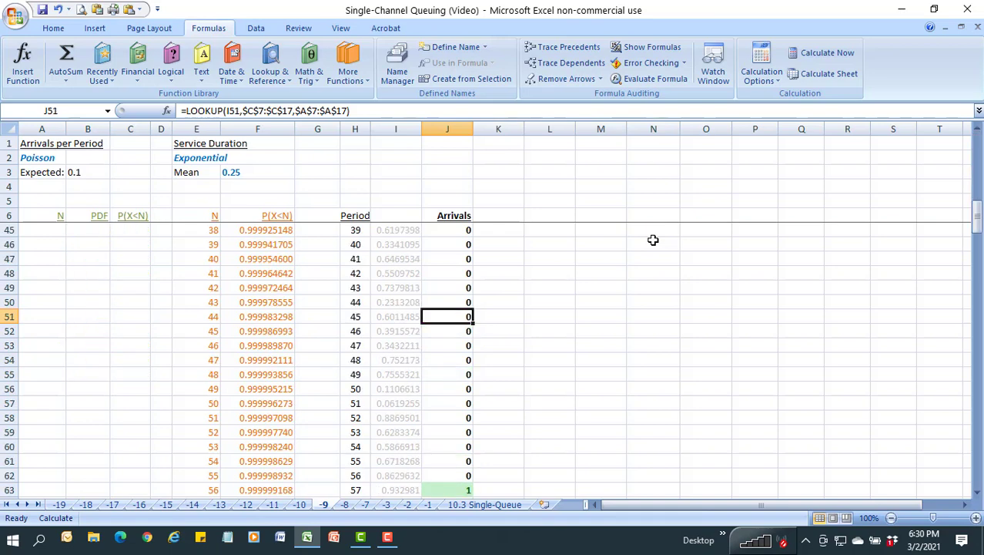
pyautogui.press('pagedown')
pyautogui.press('pagedown')
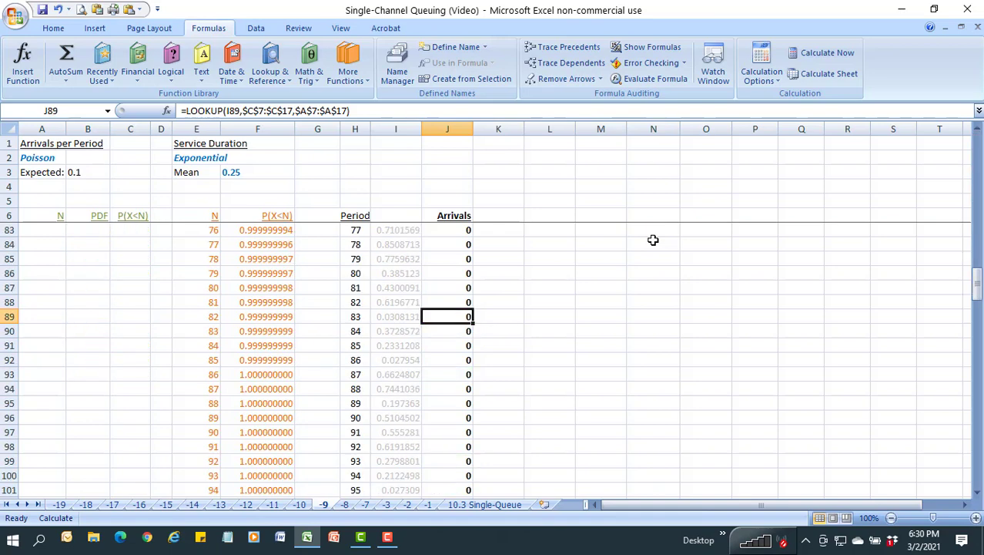
pyautogui.press('pagedown')
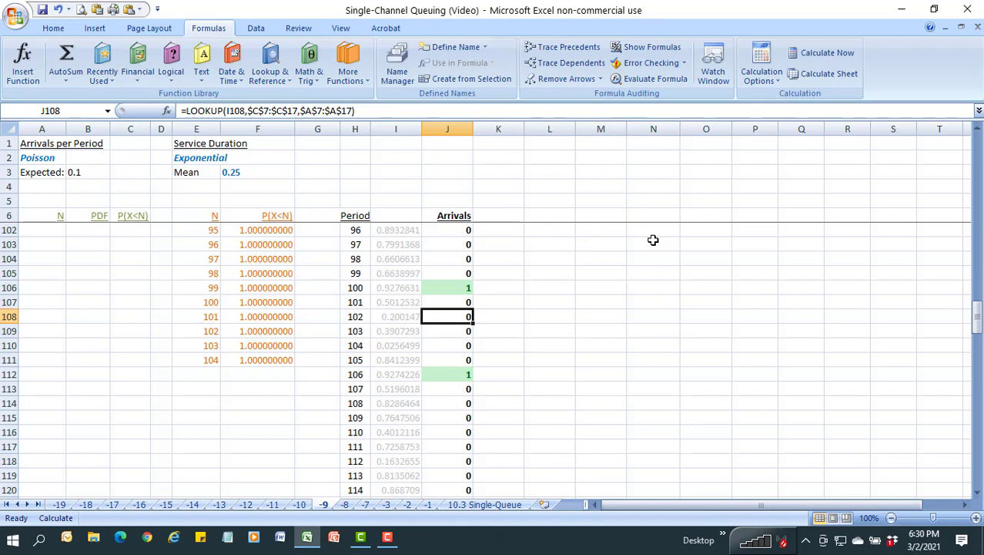
pyautogui.press('pagedown')
pyautogui.press('pagedown')
pyautogui.press('pagedown')
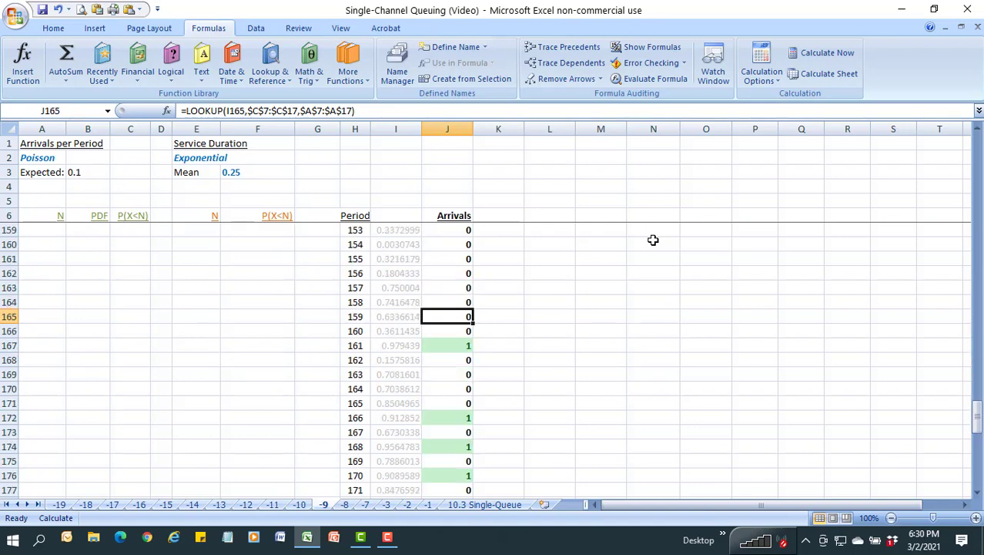
pyautogui.press('pageup')
pyautogui.press('pageup')
pyautogui.press('pageup')
pyautogui.press('pageup')
pyautogui.press('pageup')
pyautogui.press('pageup')
pyautogui.press('pageup')
pyautogui.press('pageup')
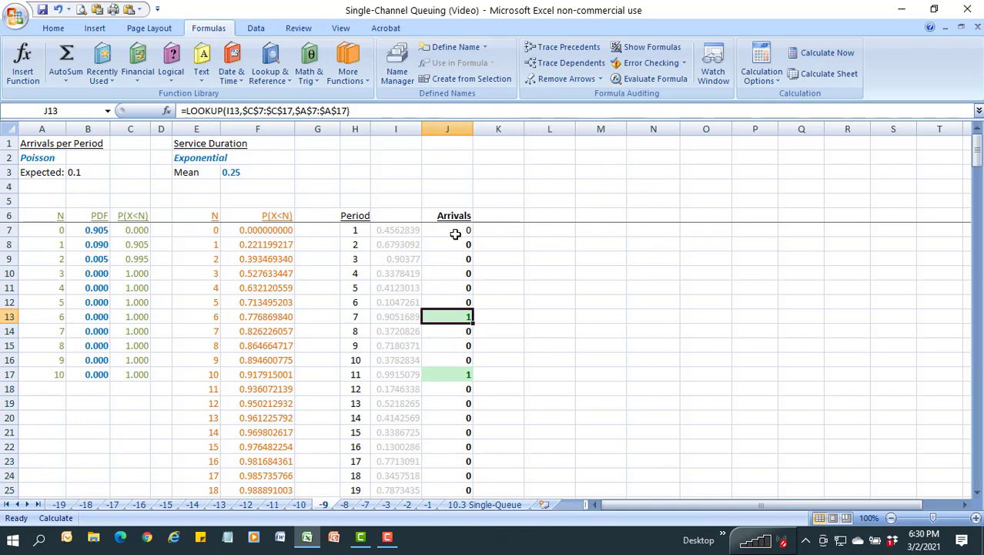
# - Compare the expected arrival rate in B3 with the simulated Arrivals column from J16 to J54, and return to A7
pyautogui.click(82, 172)
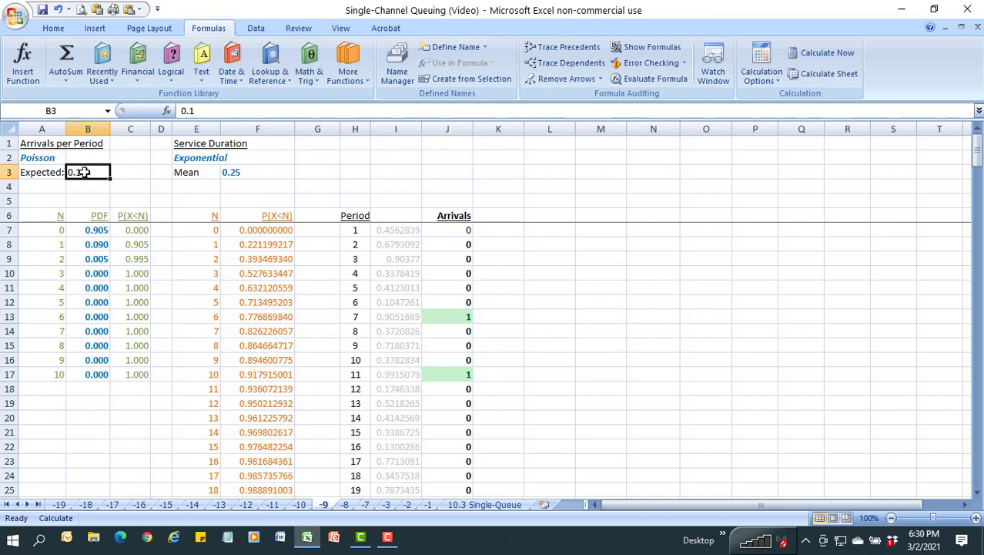
pyautogui.click(456, 357)
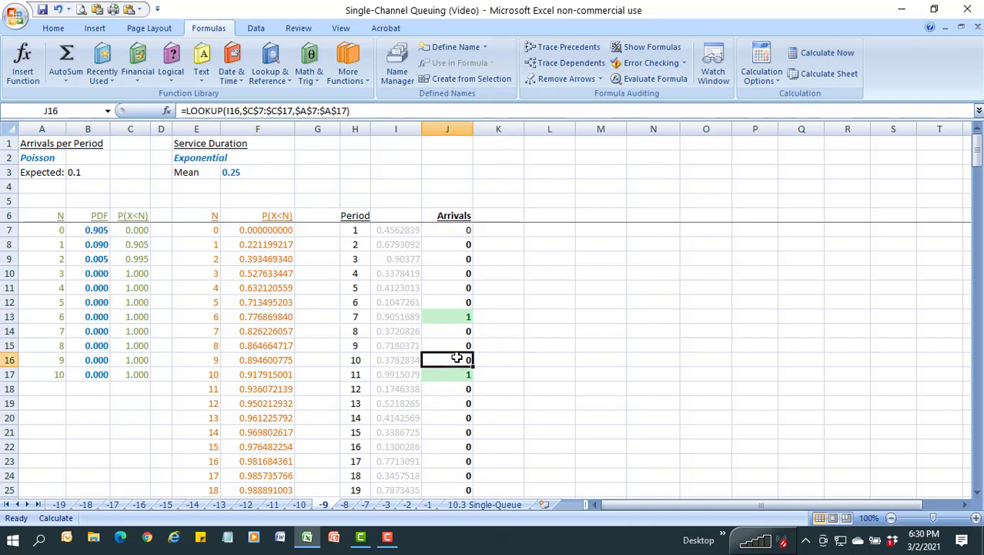
pyautogui.press('pagedown')
pyautogui.press('pagedown')
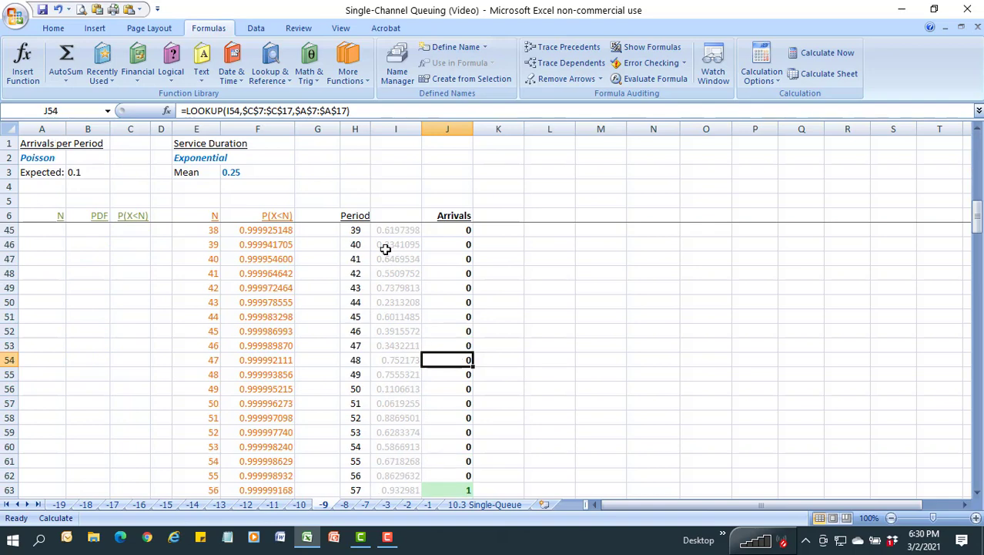
pyautogui.hotkey('ctrl', 'Home')
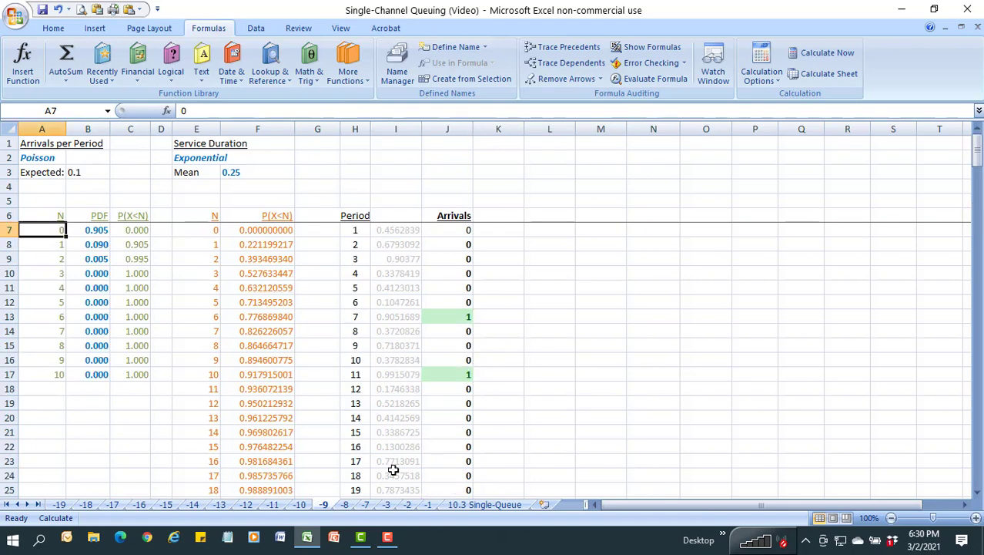
# - View the Service Time random numbers on sheet -8 and the resulting service durations on sheet -7
pyautogui.click(345, 505)
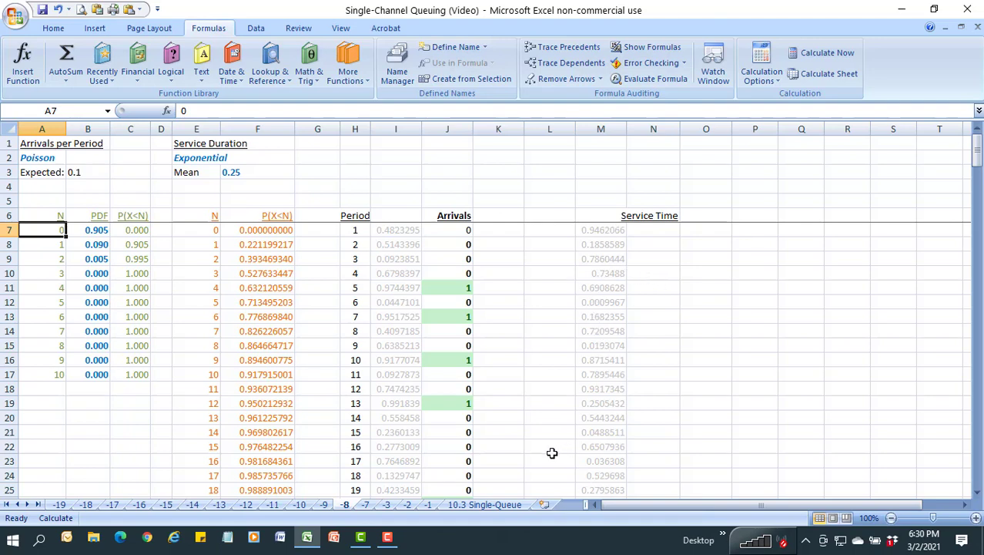
pyautogui.click(366, 505)
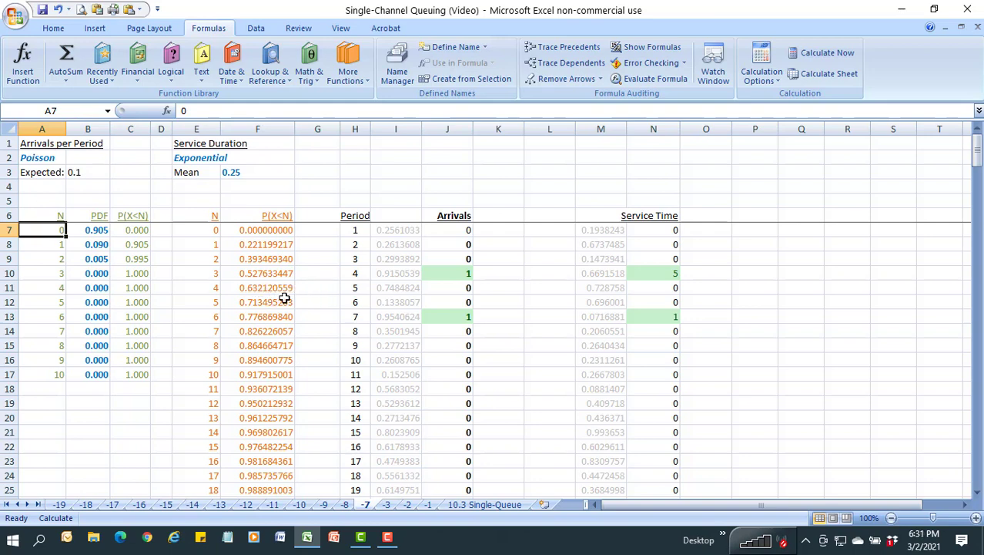
# - Open sheet -3 and examine the Arrivals, Wait and Start values for periods 1 to 11, highlighting L7:L17
pyautogui.click(387, 505)
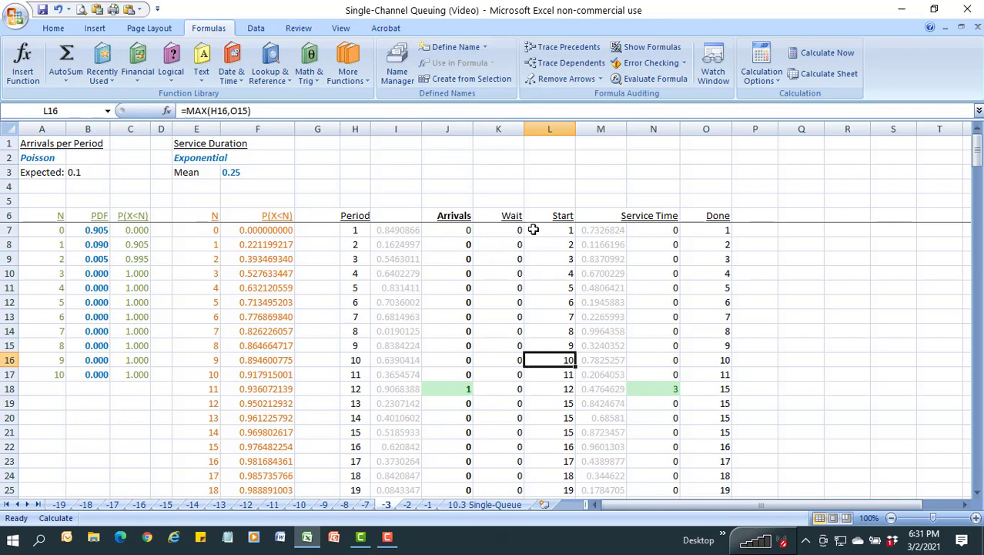
pyautogui.click(459, 231)
pyautogui.moveTo(448, 284); pyautogui.dragTo(549, 368)
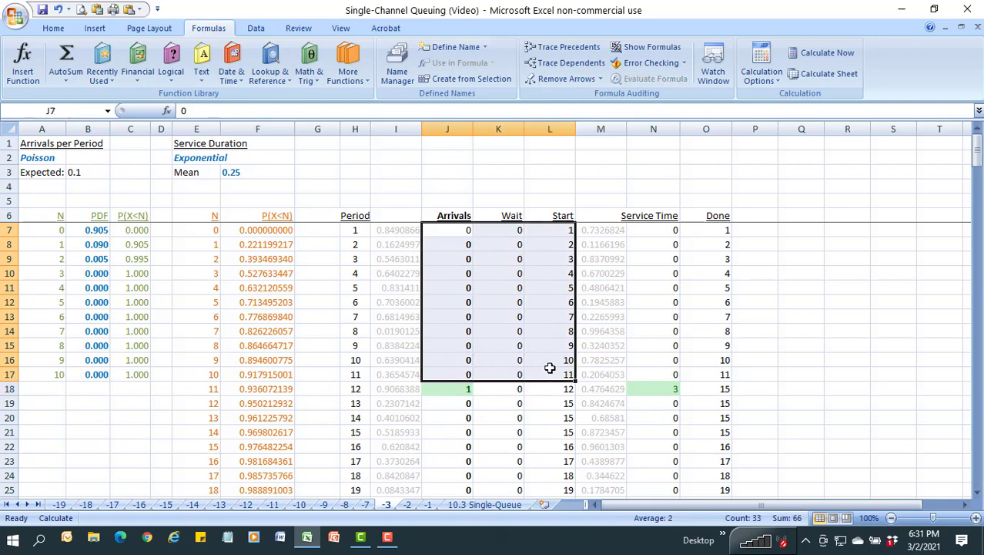
pyautogui.click(466, 332)
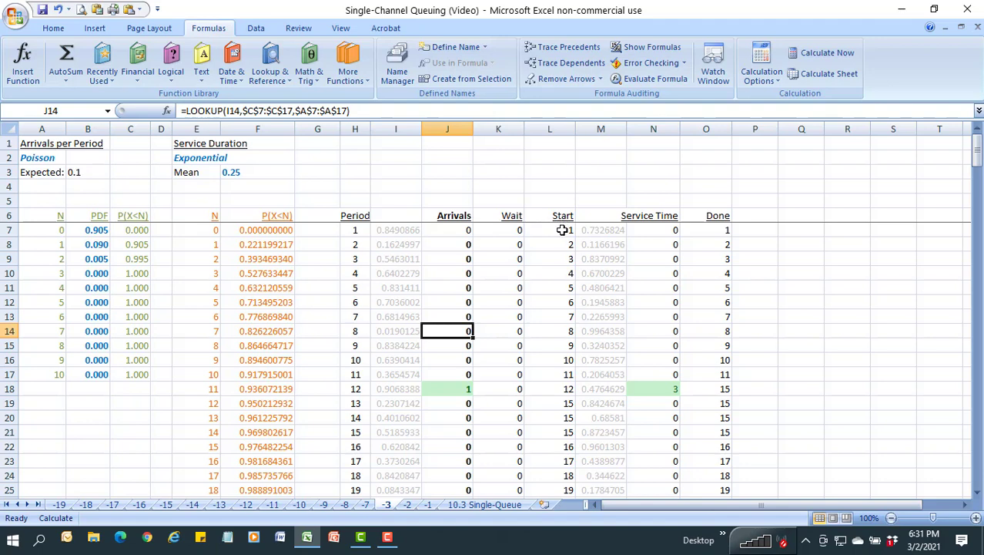
pyautogui.moveTo(563, 230); pyautogui.dragTo(557, 371)
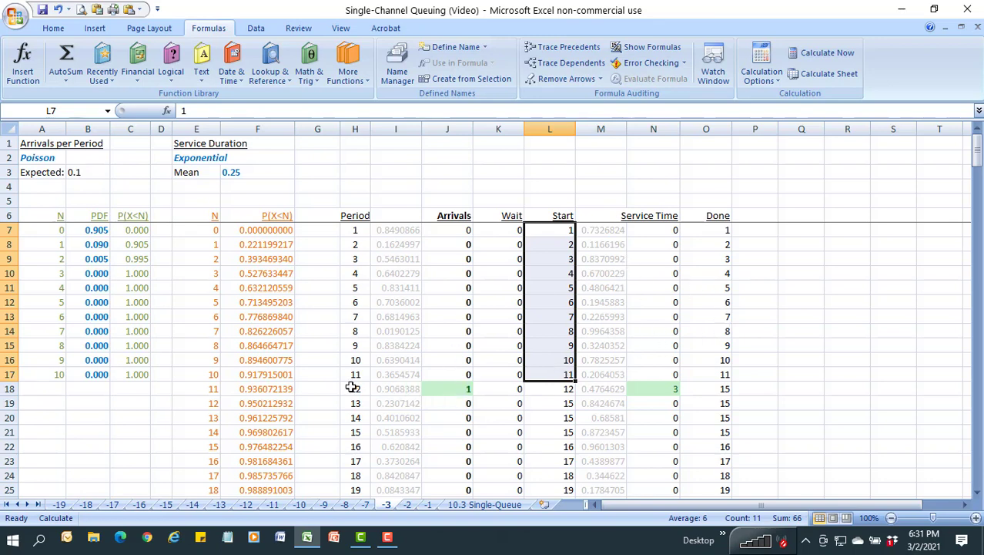
# - Trace the period 12 arrival across row 18, inspecting the Arrivals, Start, Service Time and Done formulas
pyautogui.click(448, 388)
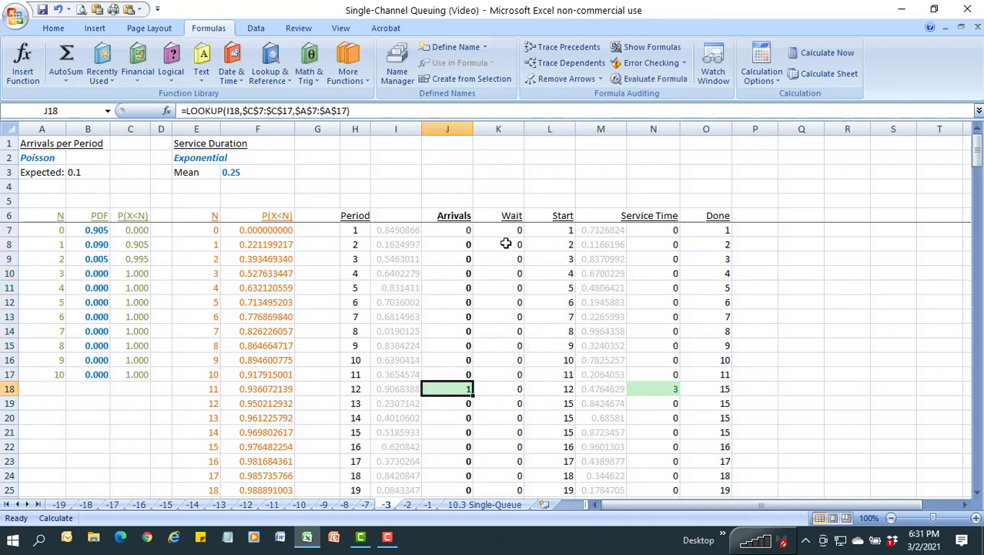
pyautogui.click(564, 389)
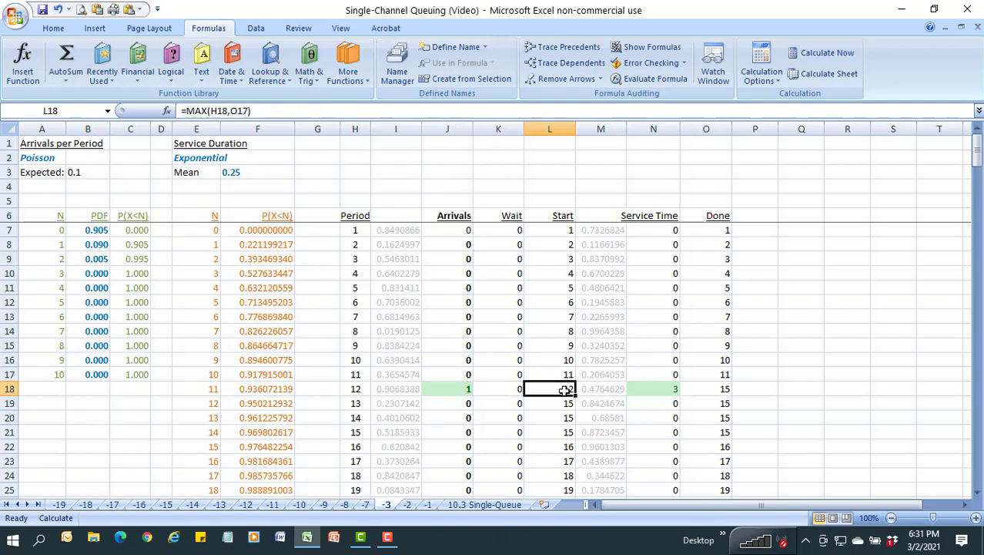
pyautogui.click(662, 391)
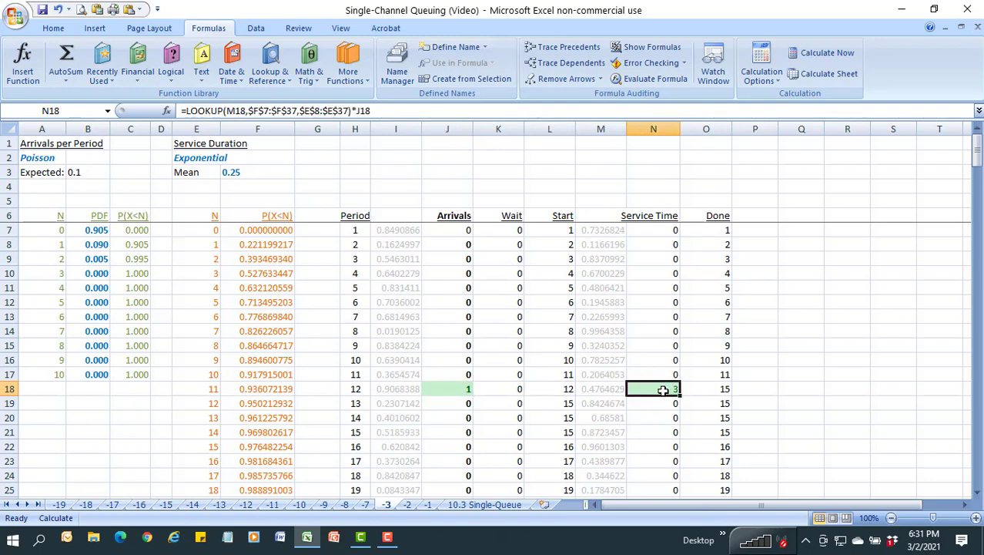
pyautogui.click(720, 390)
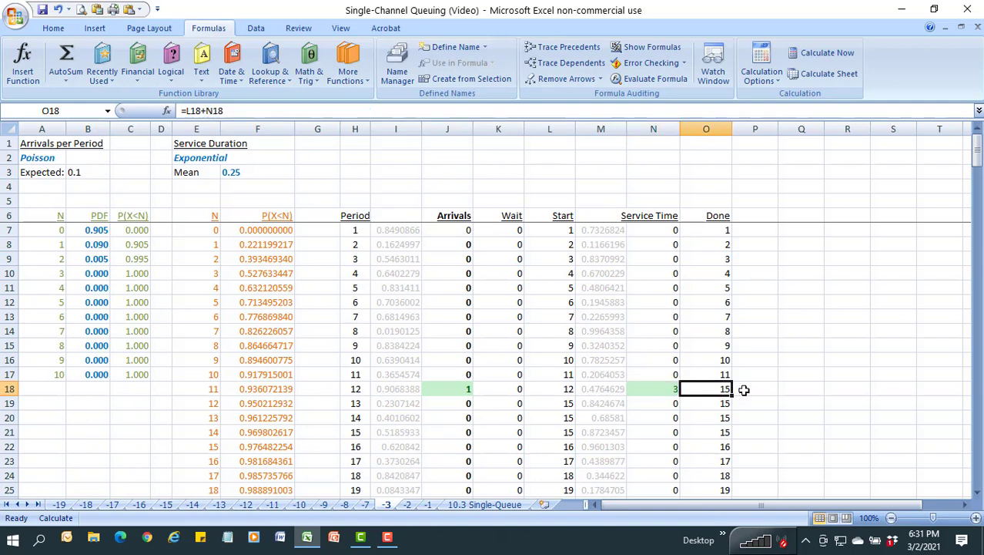
# - Compare the Start formula in L19 with the Done formula in O18, and recheck the period 12 Start in L18
pyautogui.click(556, 404)
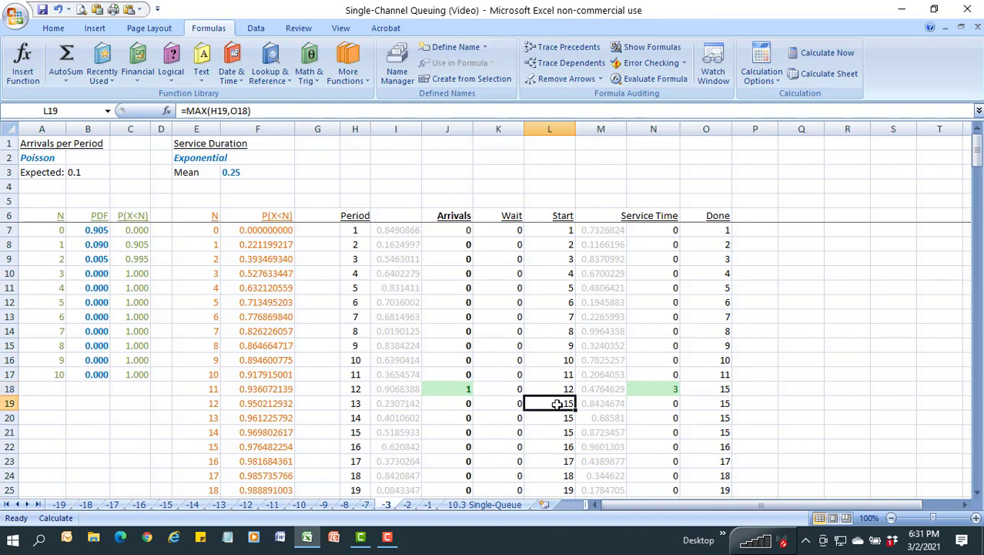
pyautogui.click(724, 391)
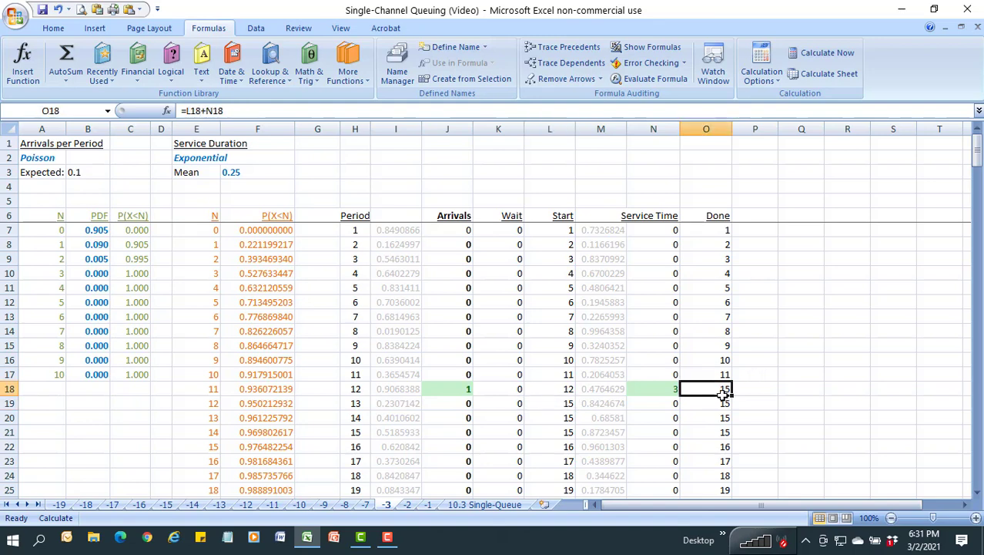
pyautogui.click(550, 406)
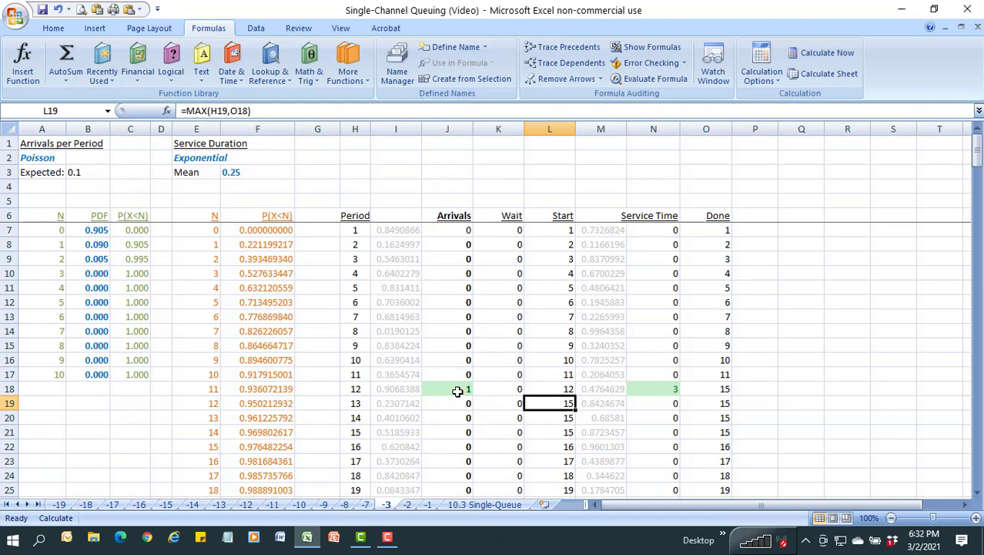
pyautogui.click(549, 392)
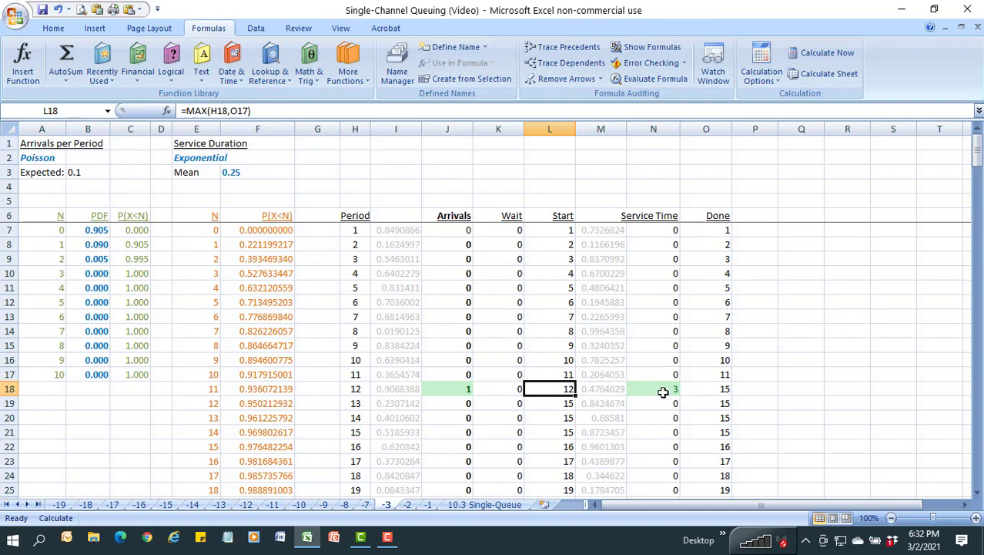
pyautogui.click(706, 391)
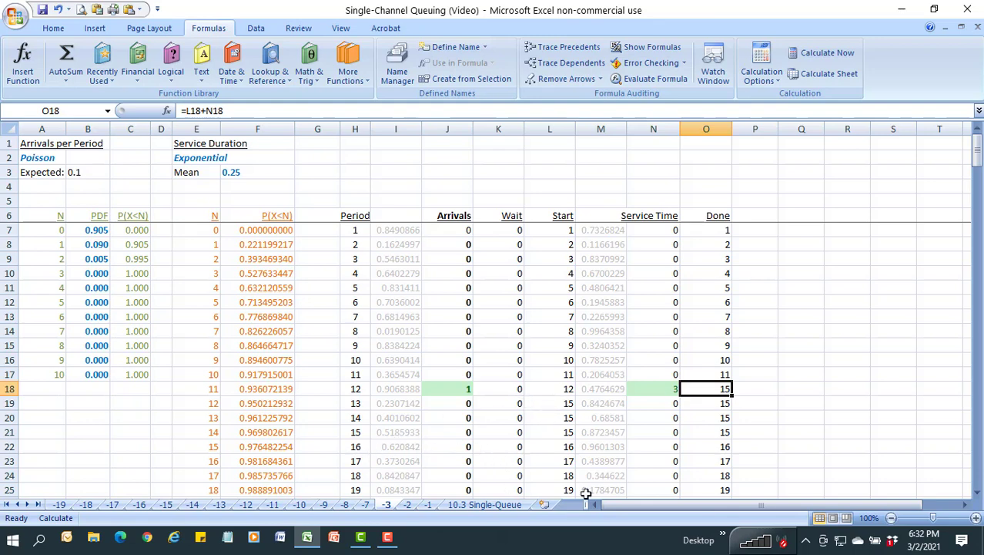
# - Find the period 25 arrival in row 31 and inspect its Start and Done formulas
pyautogui.press('pagedown')
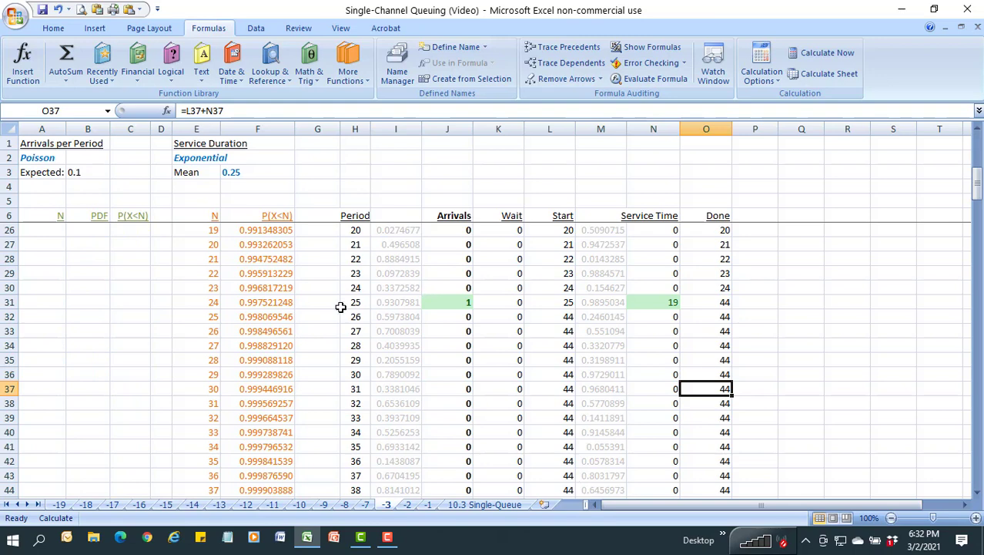
pyautogui.click(557, 304)
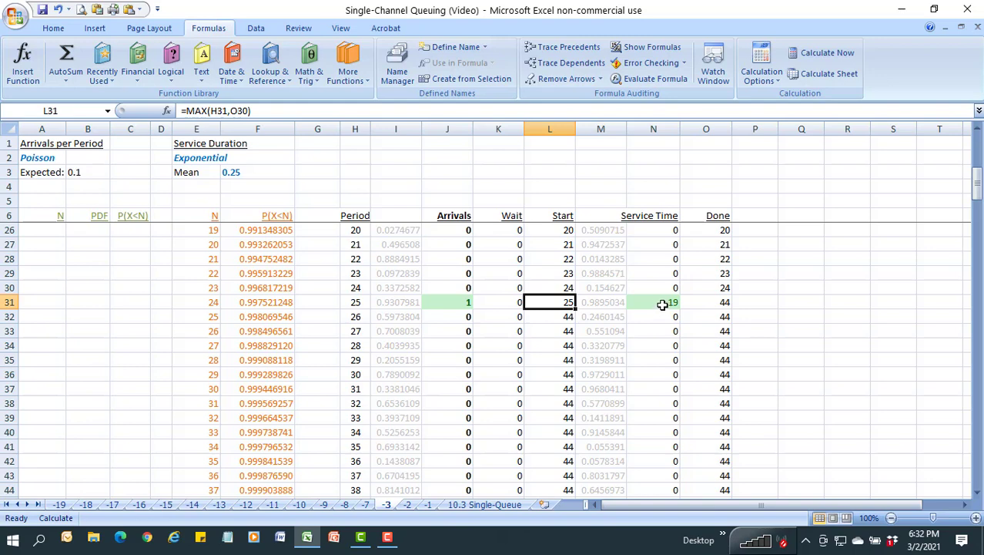
pyautogui.click(718, 305)
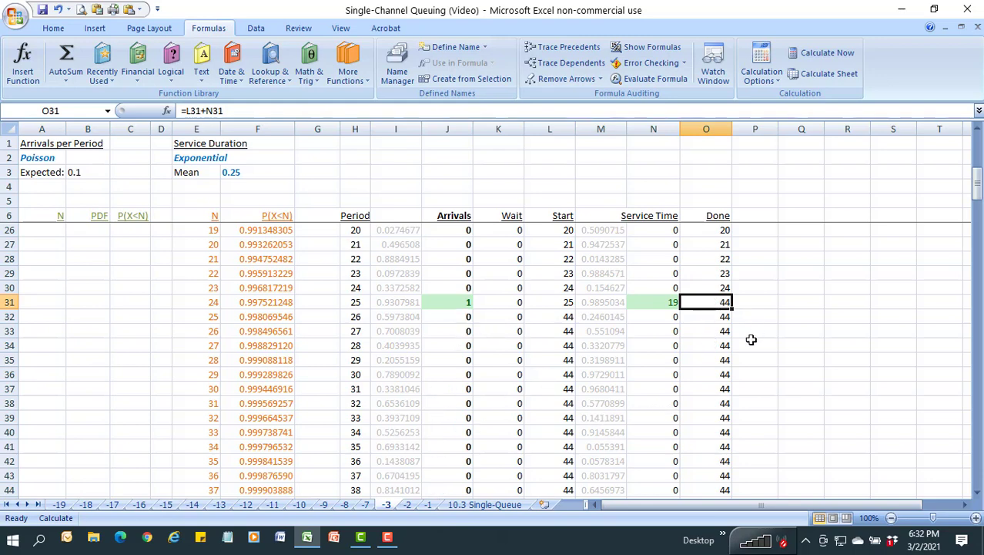
# - Find the period 40 arrival in row 46 and compare it with the preceding Done value in O45 and the Wait formula in K46
pyautogui.press('pagedown')
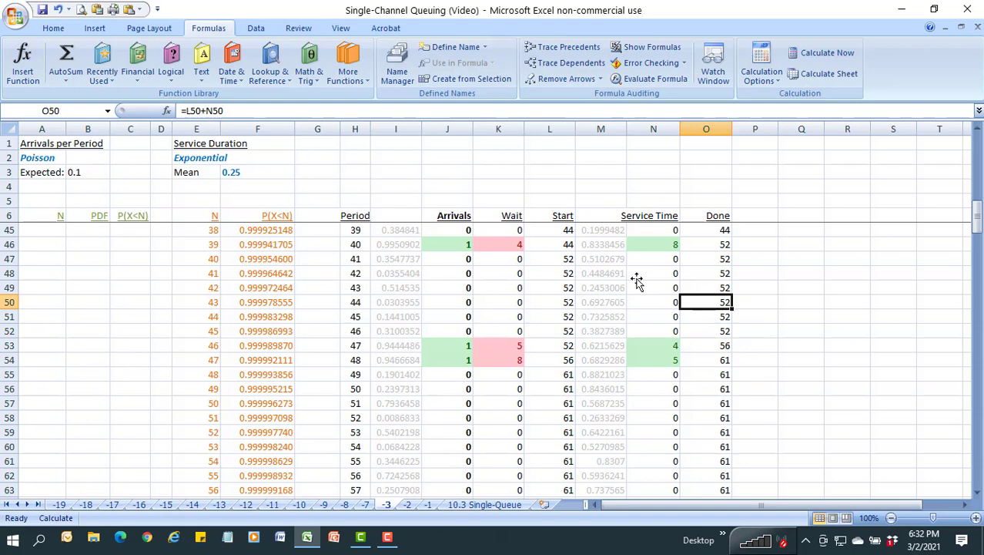
pyautogui.click(356, 248)
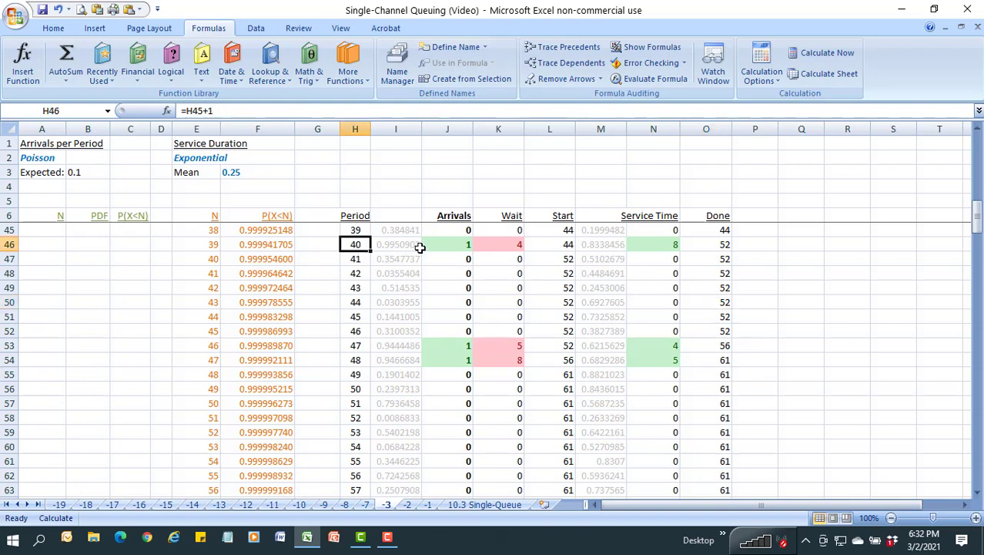
pyautogui.click(431, 246)
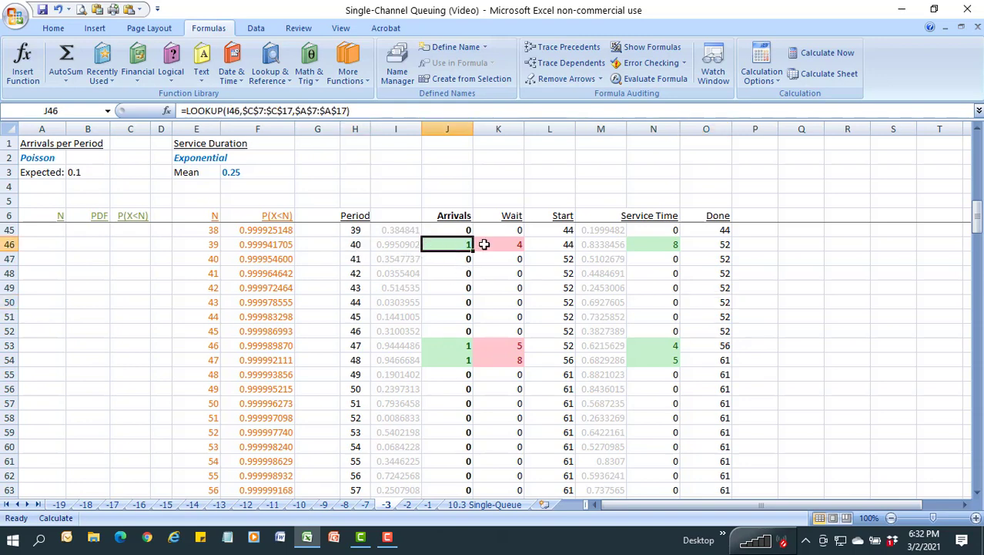
pyautogui.click(719, 230)
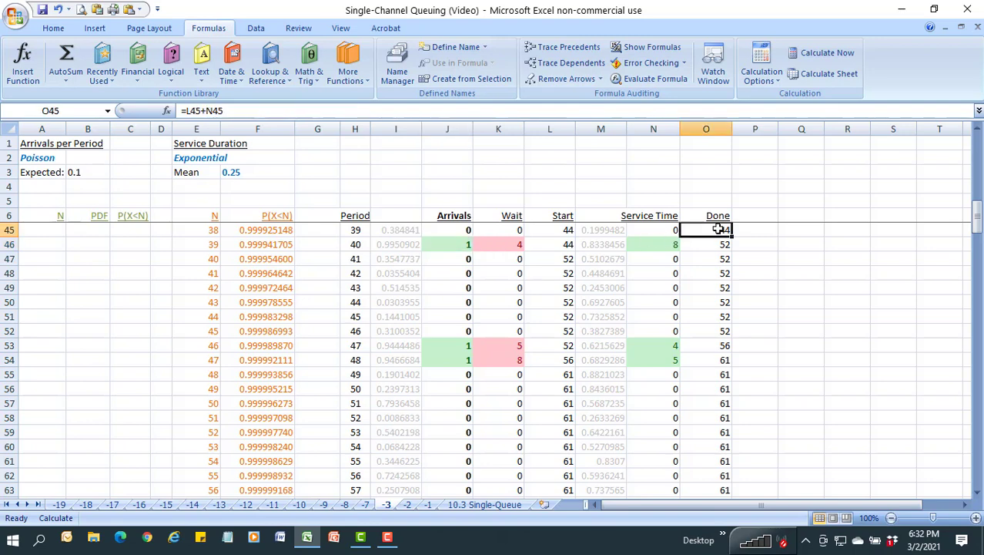
pyautogui.click(508, 248)
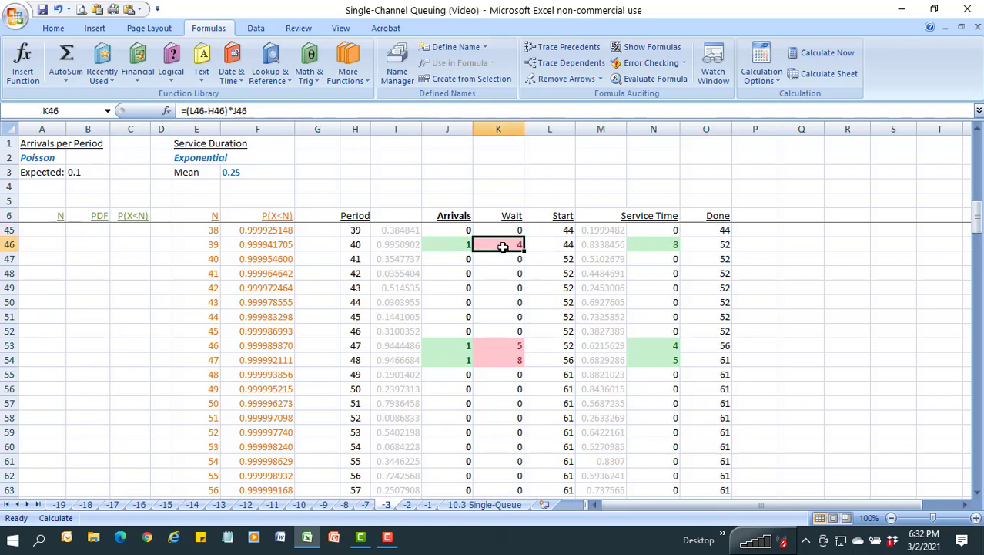
# - Inspect the Start, Service Time and Done formulas for period 40, and return to its Arrivals and Wait cells
pyautogui.click(555, 245)
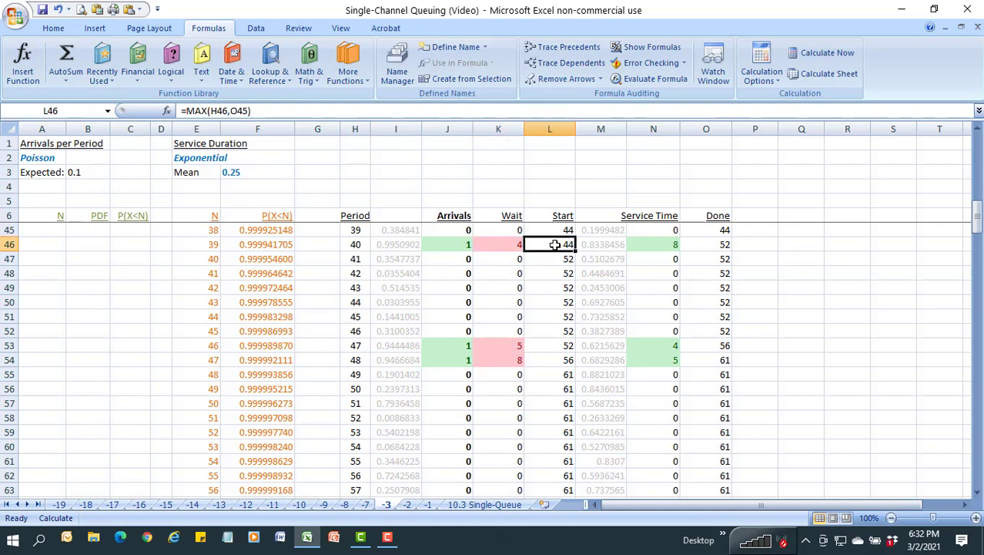
pyautogui.click(667, 246)
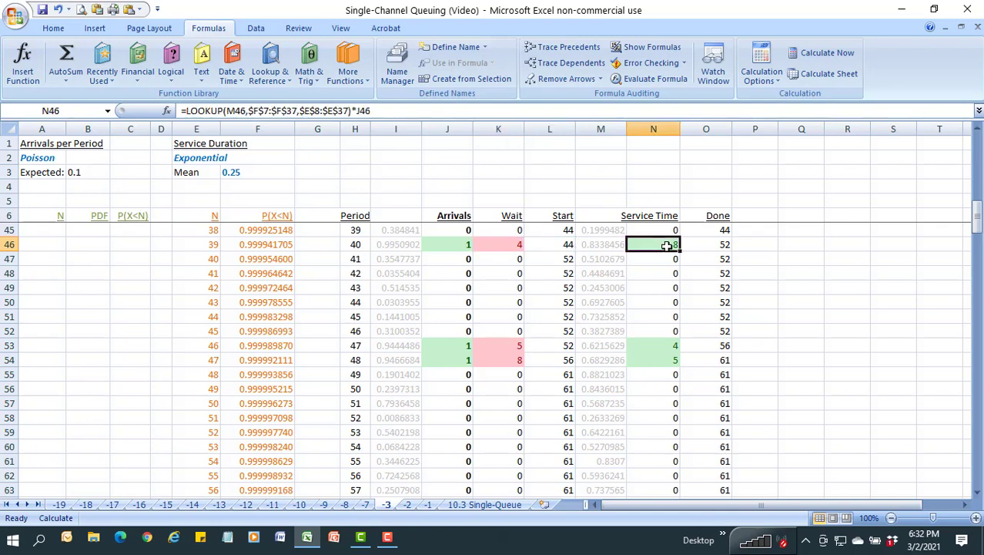
pyautogui.click(706, 246)
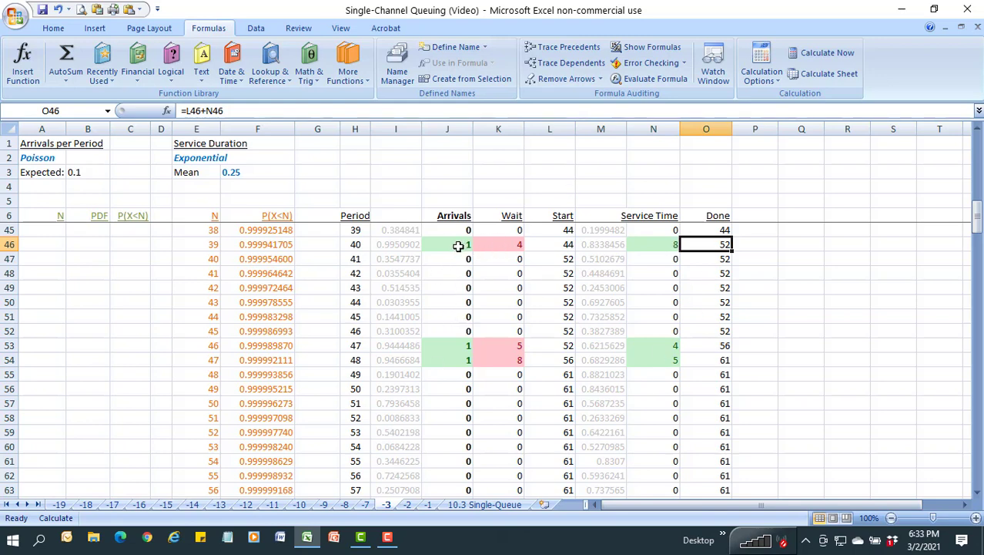
pyautogui.click(454, 247)
pyautogui.click(497, 245)
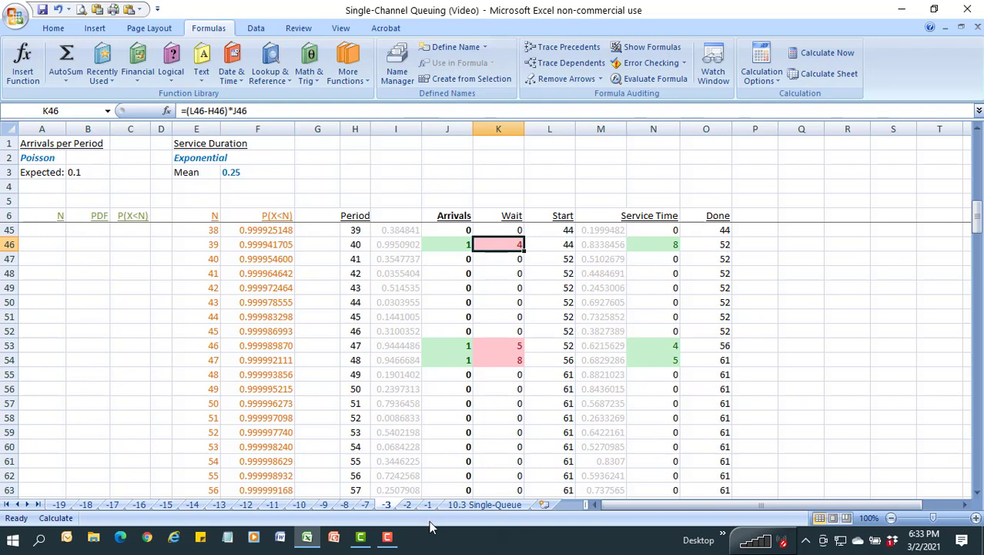
# - Open sheet -2 and examine periods 1 to 3, the arrival in J10 and the Idle values in P7:P9
pyautogui.click(408, 505)
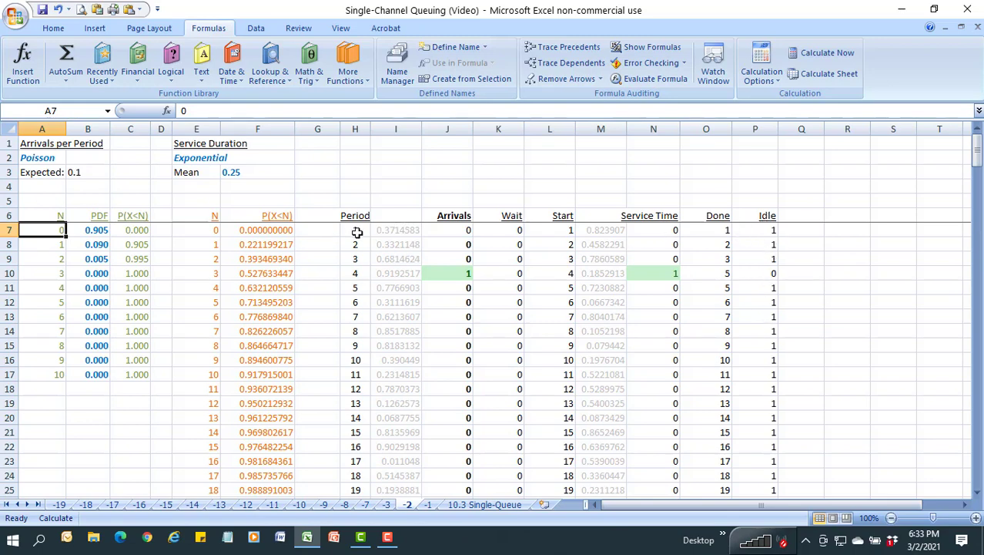
pyautogui.moveTo(355, 231); pyautogui.dragTo(355, 254)
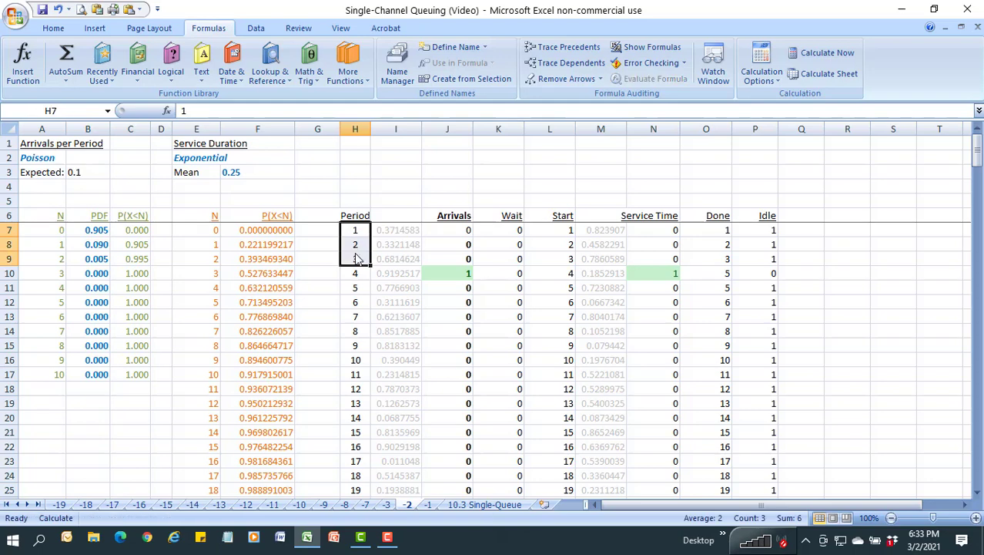
pyautogui.click(473, 274)
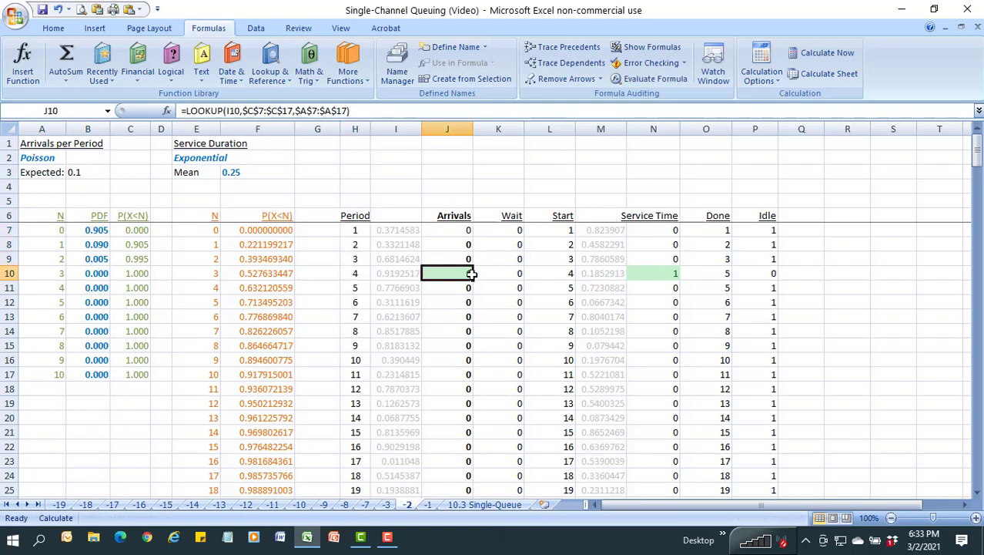
pyautogui.moveTo(757, 229); pyautogui.dragTo(756, 254)
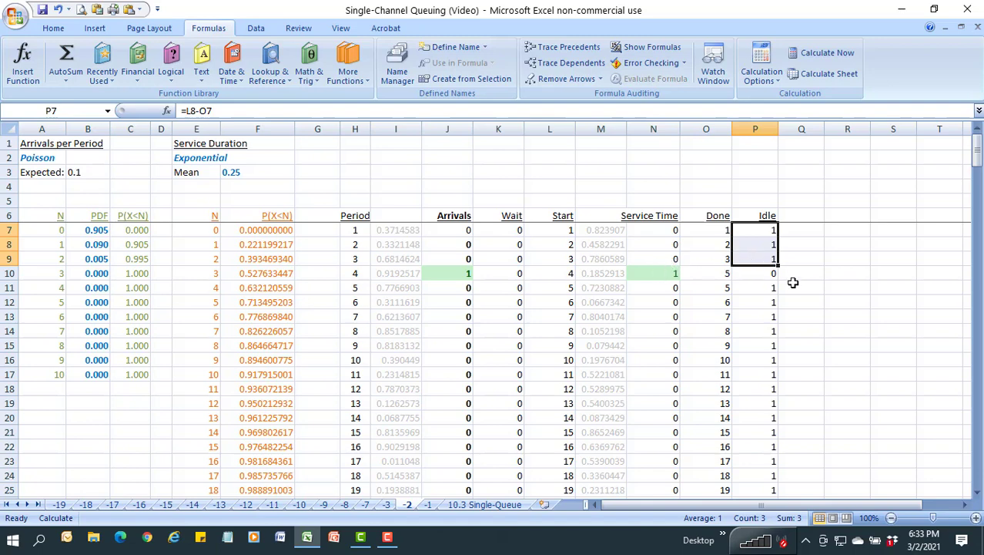
# - Review the Idle values across the further periods on sheet -2, and recalculate the sheet for a new random run
pyautogui.moveTo(765, 287); pyautogui.dragTo(768, 433)
pyautogui.press('pagedown')
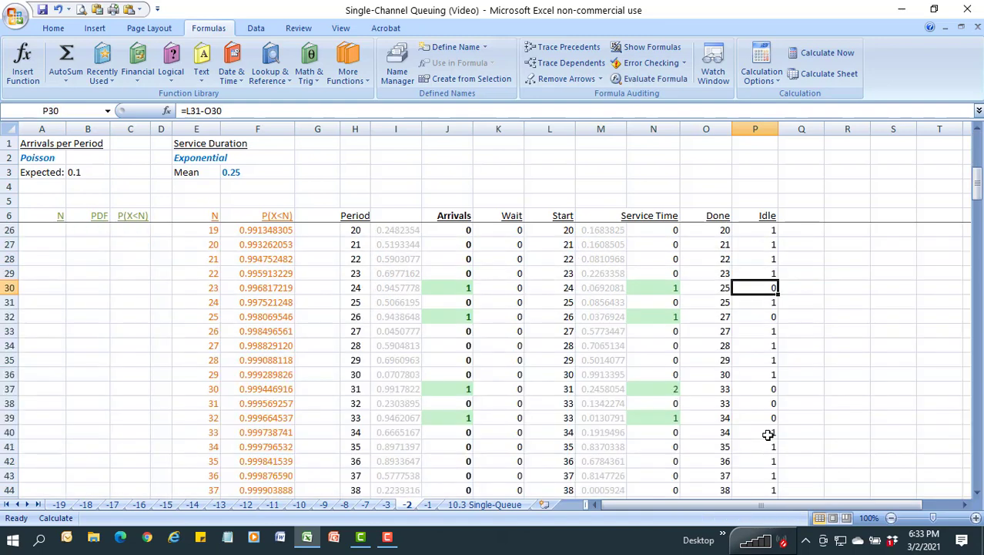
pyautogui.press('pagedown')
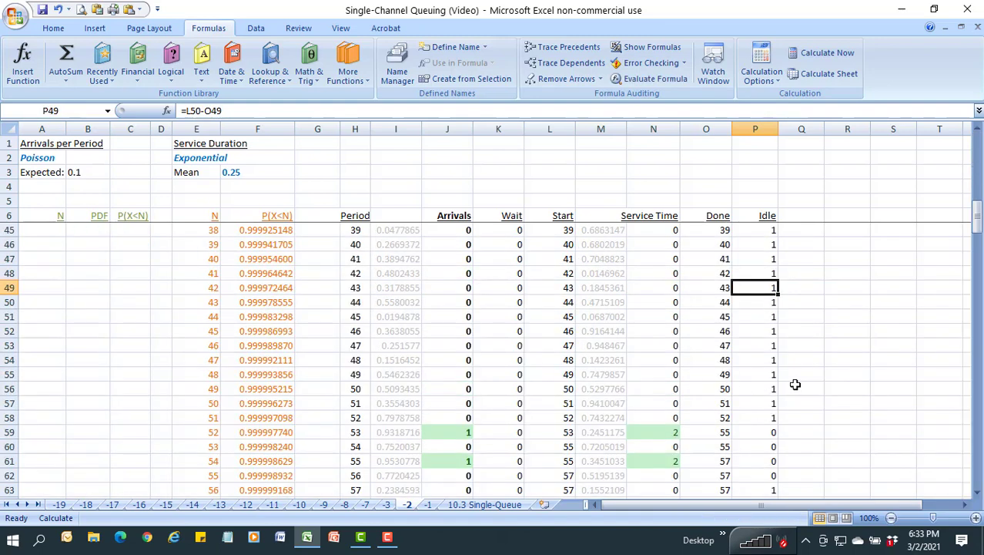
pyautogui.press('pagedown')
pyautogui.press('pageup')
pyautogui.press('pageup')
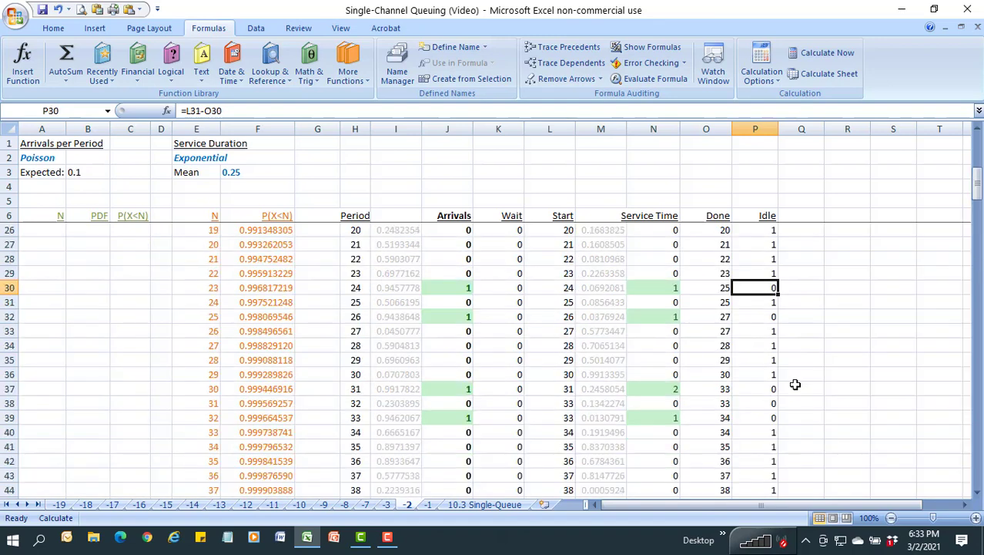
pyautogui.press('pageup')
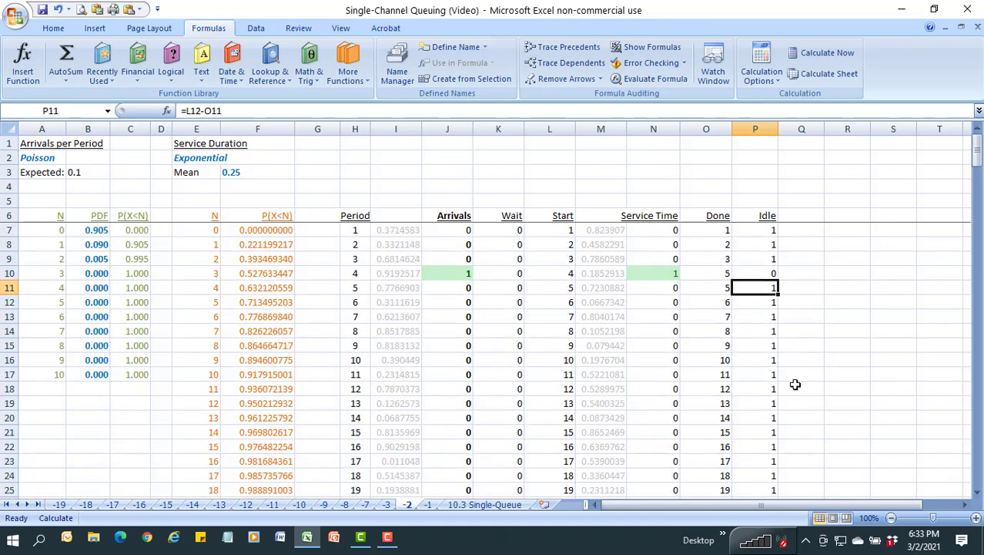
pyautogui.click(823, 76)
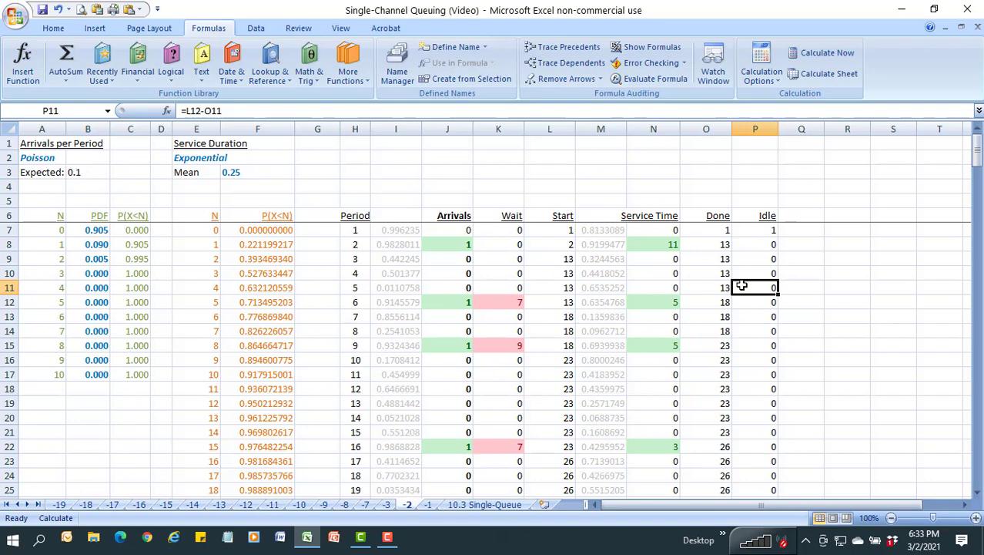
# - Open sheet -1, inspect the Service Time and InSys formulas in N16 and Q16, and review the InSys values for further periods
pyautogui.click(429, 504)
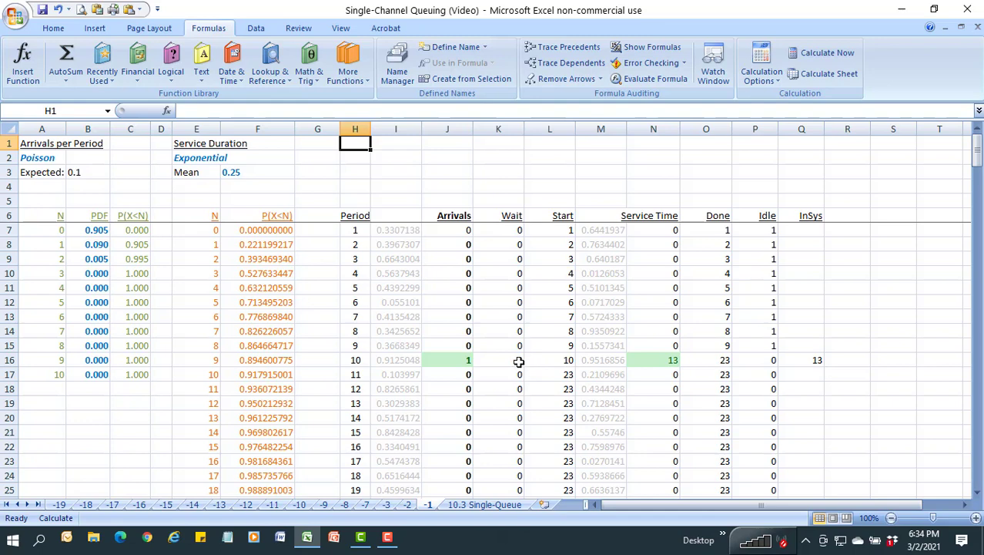
pyautogui.click(654, 359)
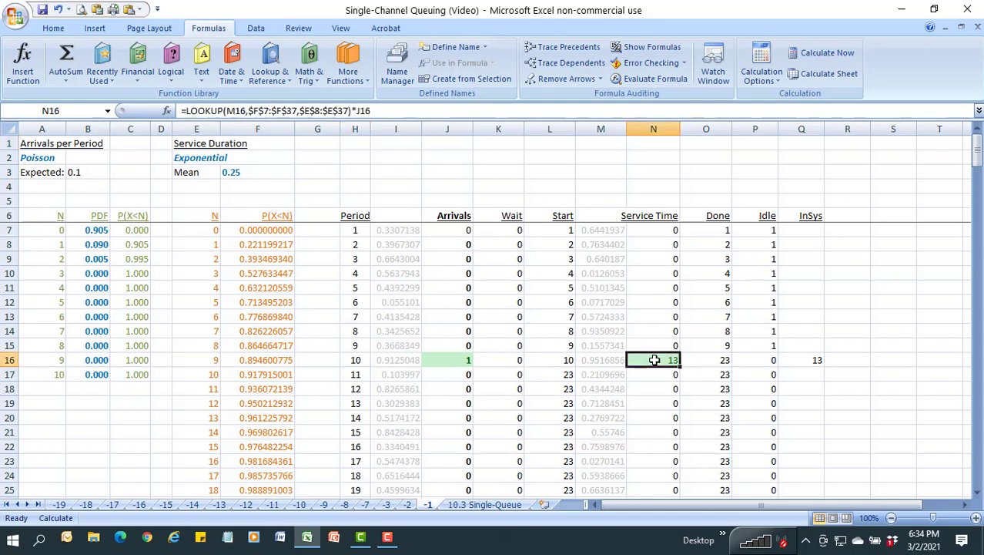
pyautogui.click(810, 358)
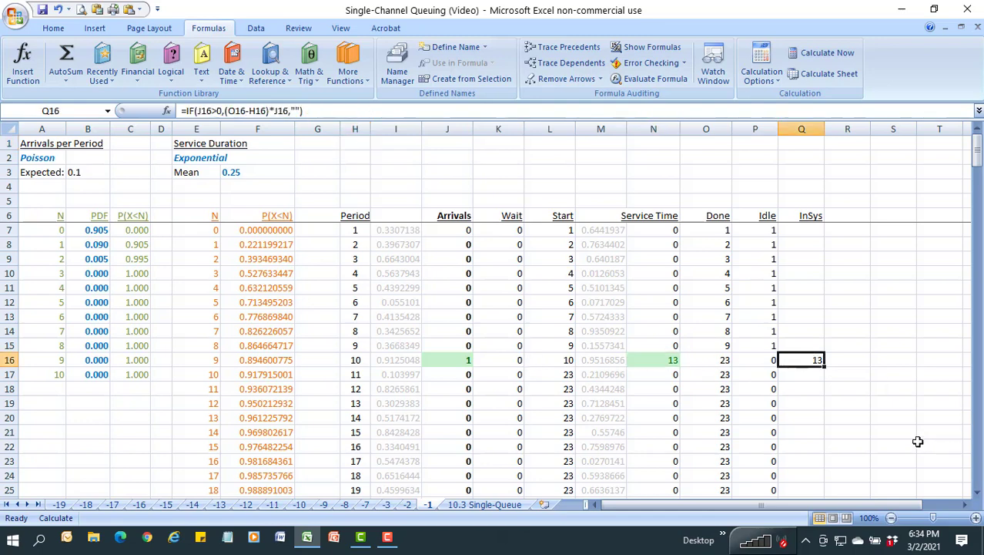
pyautogui.press('pagedown')
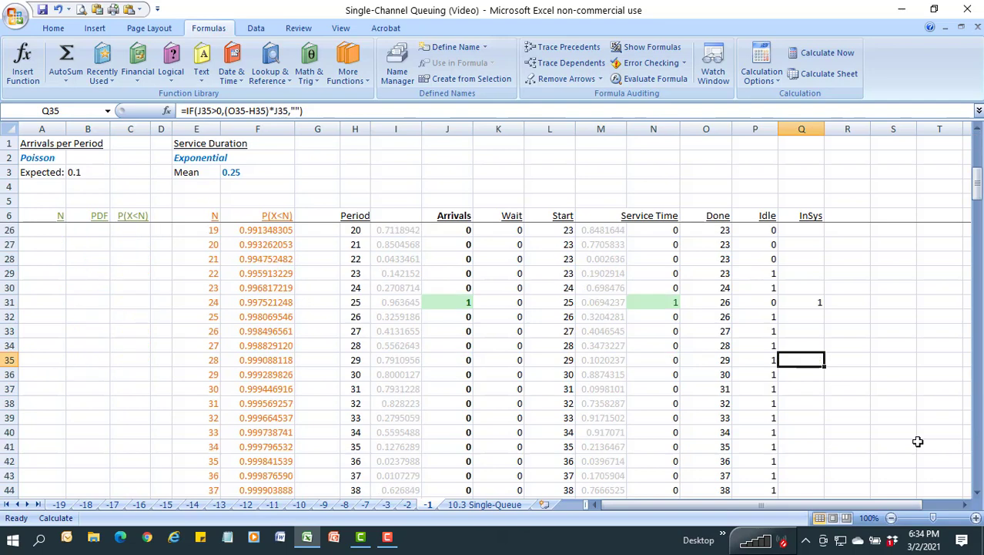
pyautogui.press('pagedown')
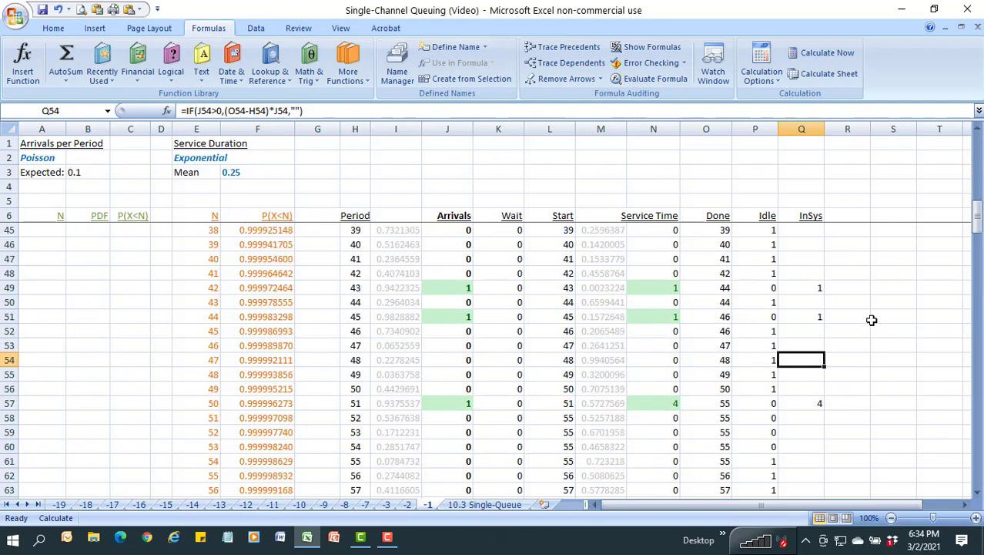
pyautogui.press('pageup')
pyautogui.press('pageup')
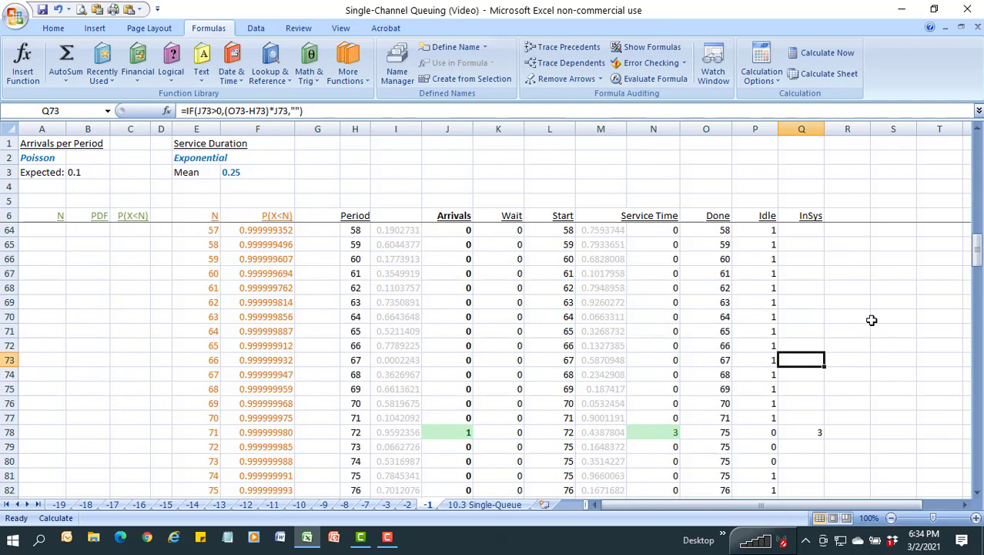
# - Recalculate sheet -1 repeatedly to generate new random arrivals and service times
pyautogui.click(810, 80)
pyautogui.click(810, 80)
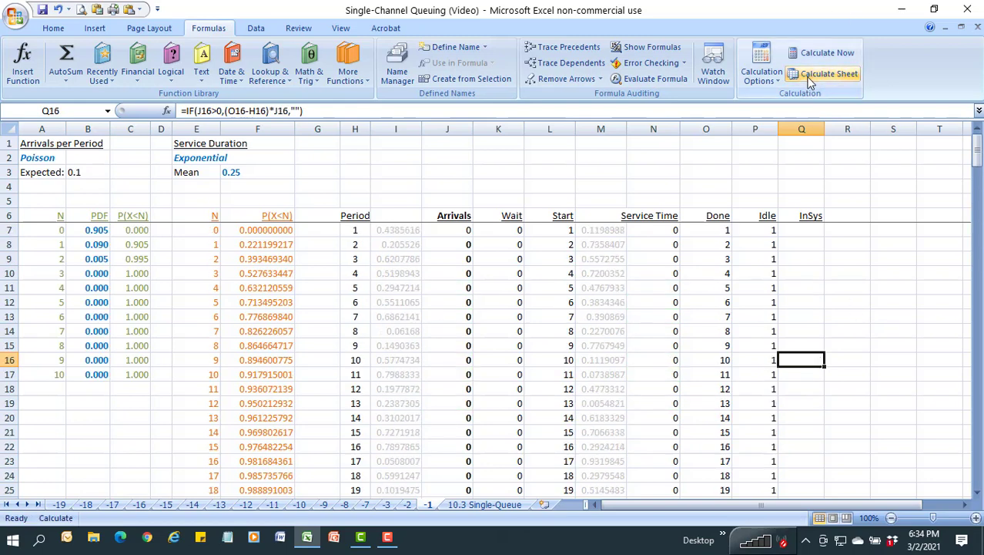
pyautogui.click(810, 80)
pyautogui.click(810, 80)
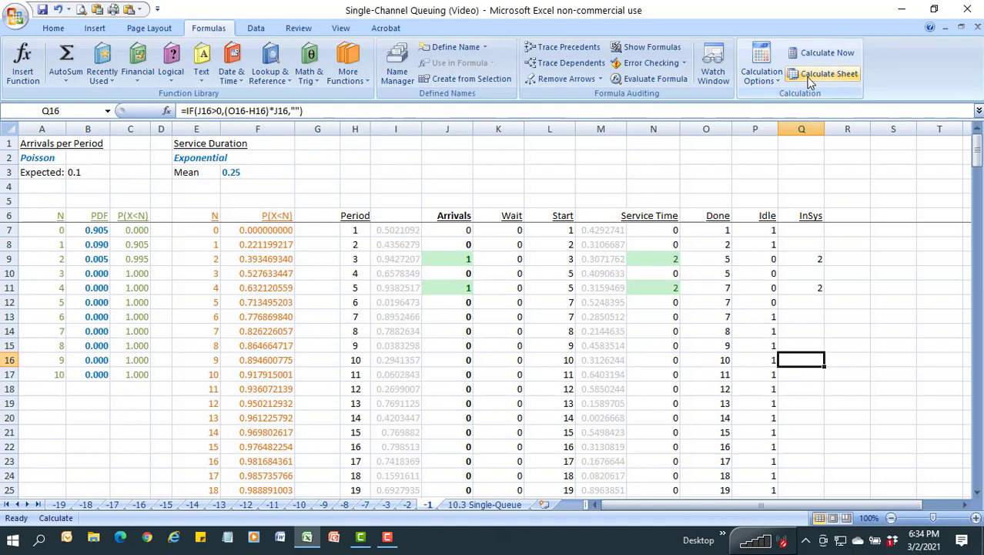
pyautogui.click(810, 80)
pyautogui.click(810, 80)
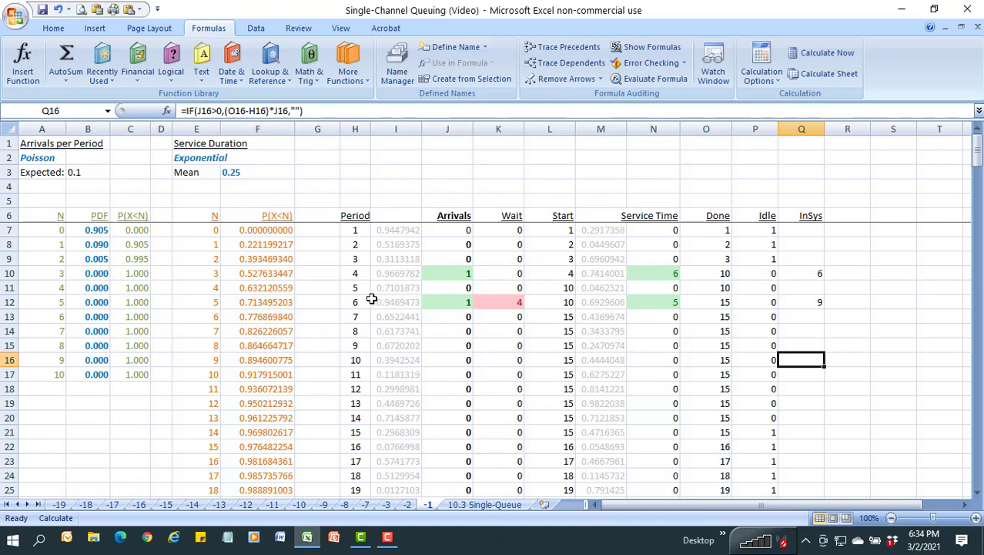
# - Compare the period 6 arrival in J12 with the earlier Done value in O10, and inspect the Wait formula in K12
pyautogui.click(460, 303)
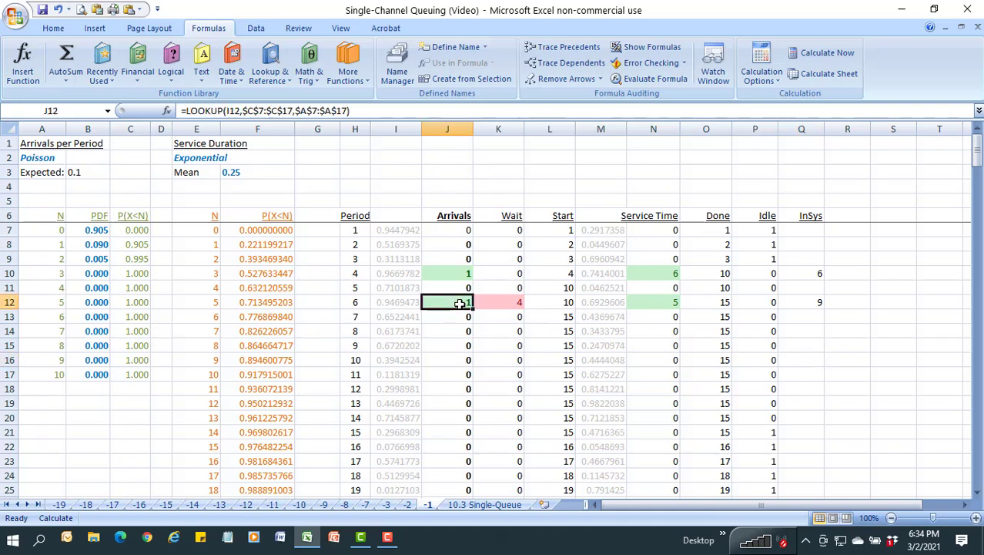
pyautogui.click(708, 275)
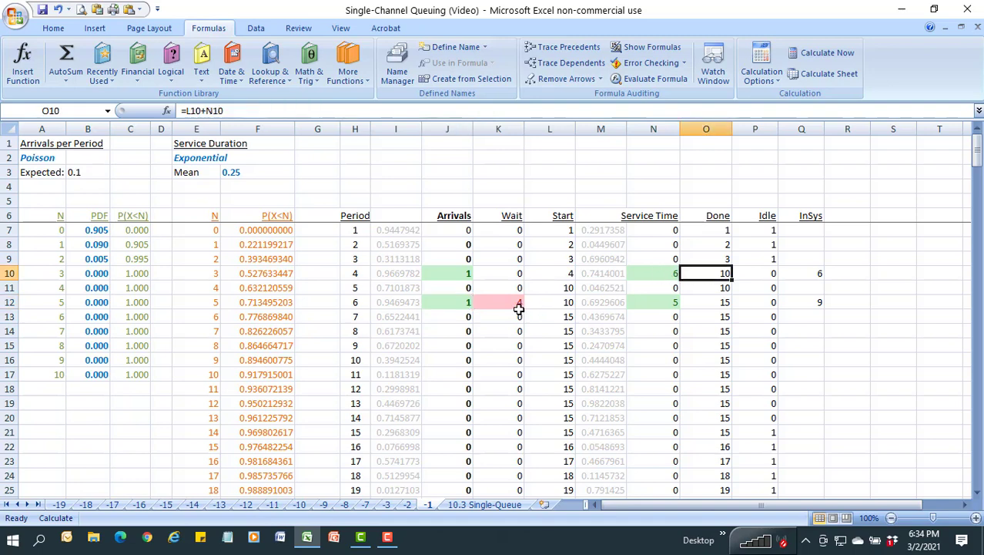
pyautogui.moveTo(354, 302); pyautogui.dragTo(585, 304)
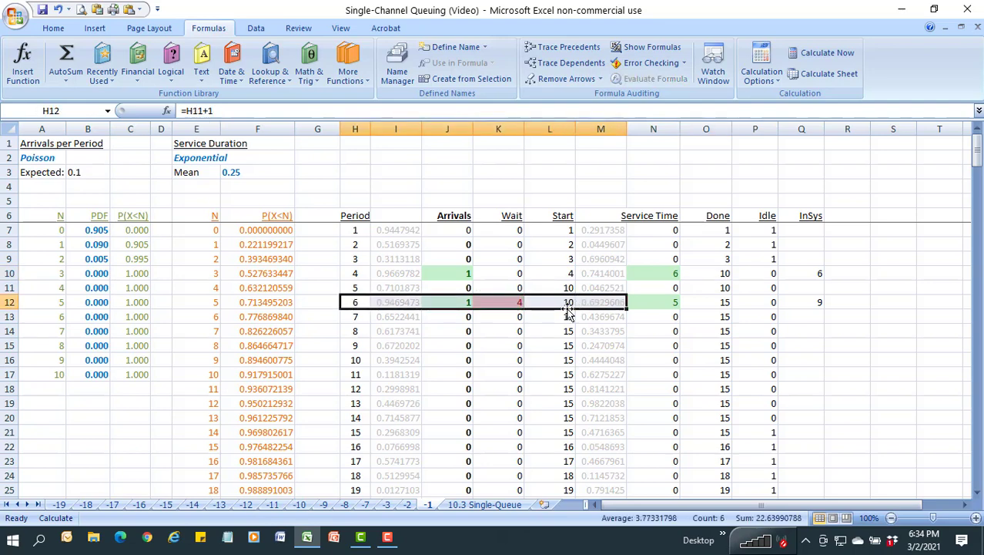
pyautogui.click(497, 303)
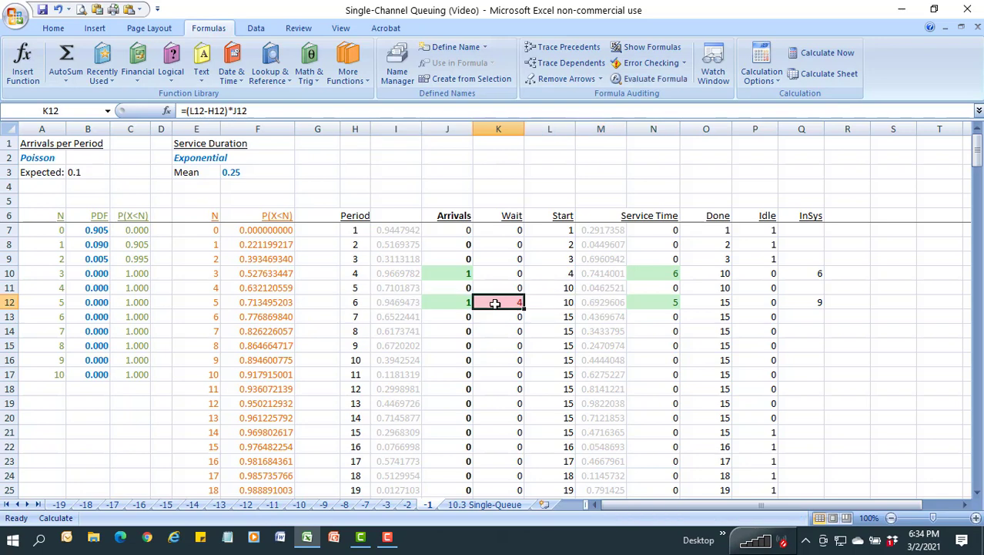
# - Inspect the InSys formula in Q12 against the Service Time in N12 and Wait in K12, and return to cell A7
pyautogui.click(818, 305)
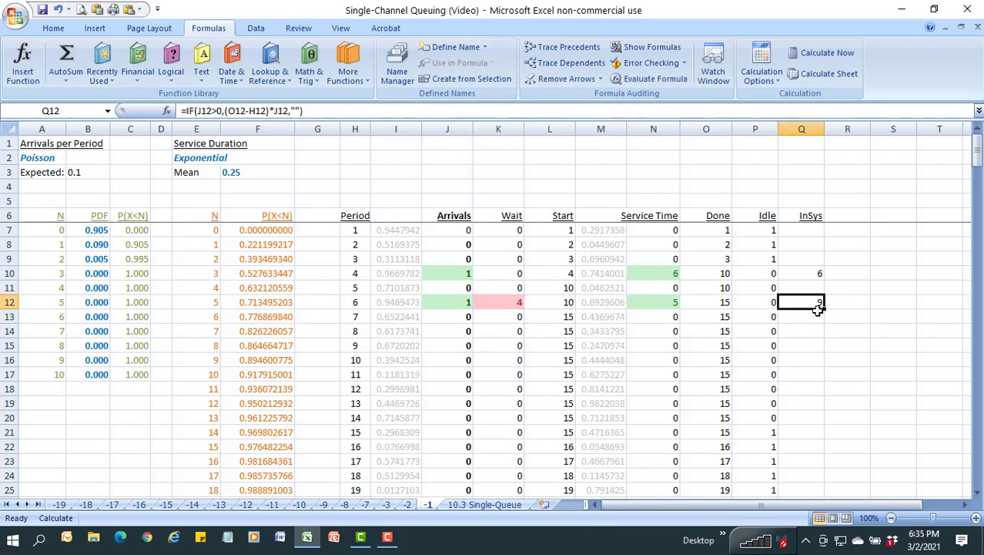
pyautogui.click(653, 307)
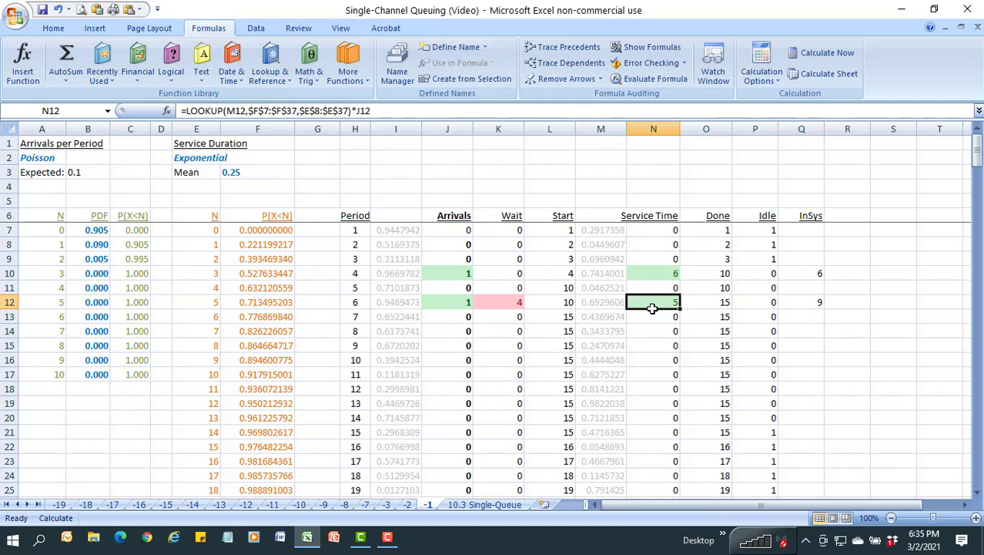
pyautogui.click(482, 305)
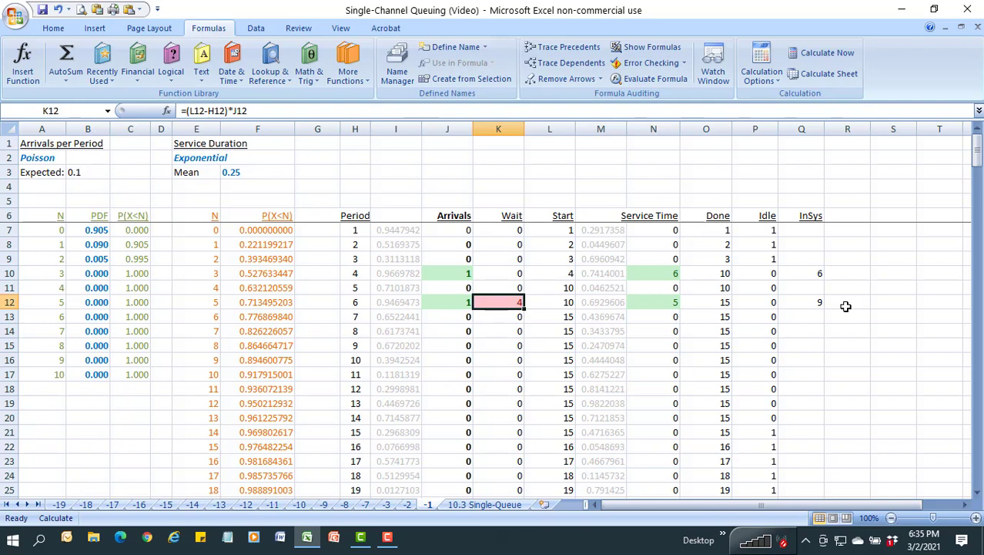
pyautogui.hotkey('ctrl', 'Home')
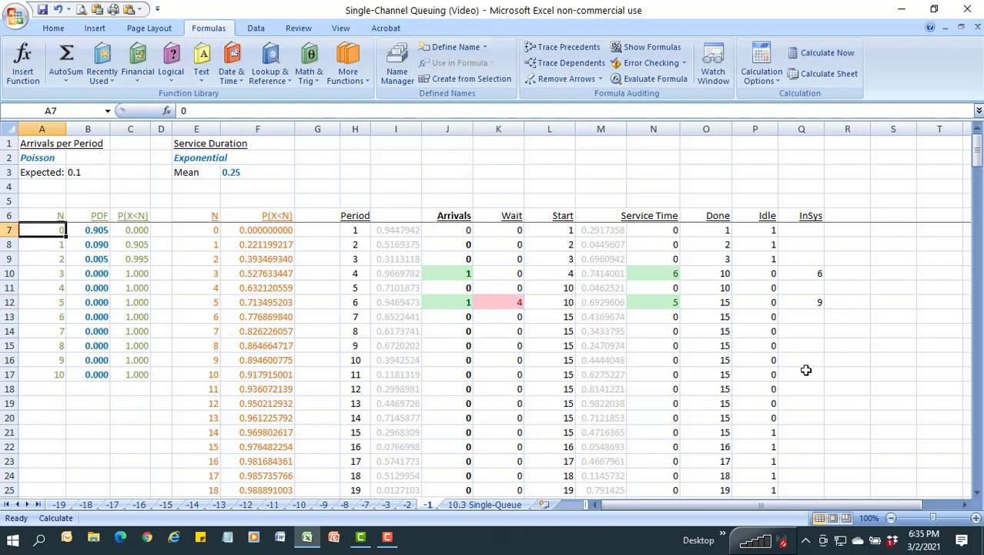
# - Open sheet 10.3 Single-Queue, inspect the summary formulas in N4, N3 and P3, and recalculate the sheet
pyautogui.click(484, 506)
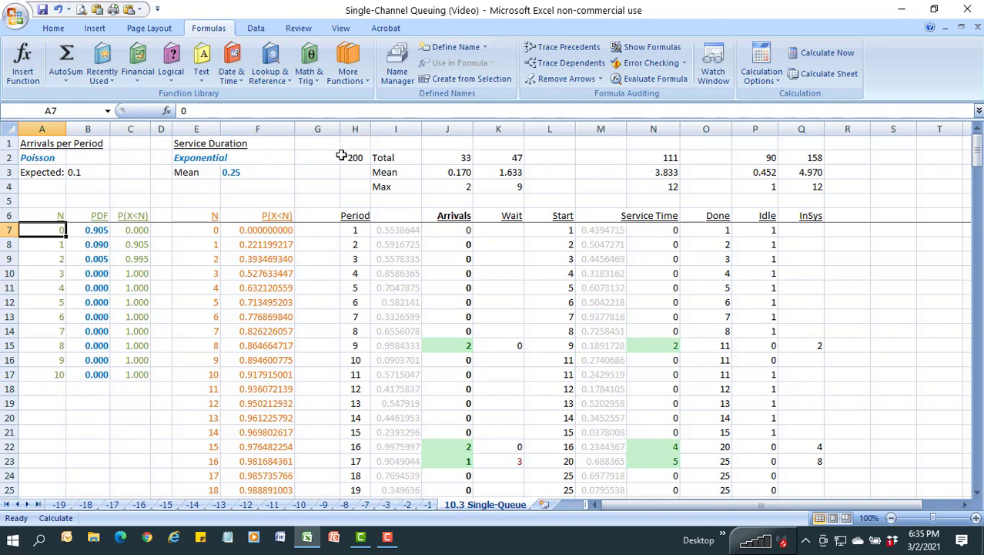
pyautogui.click(654, 190)
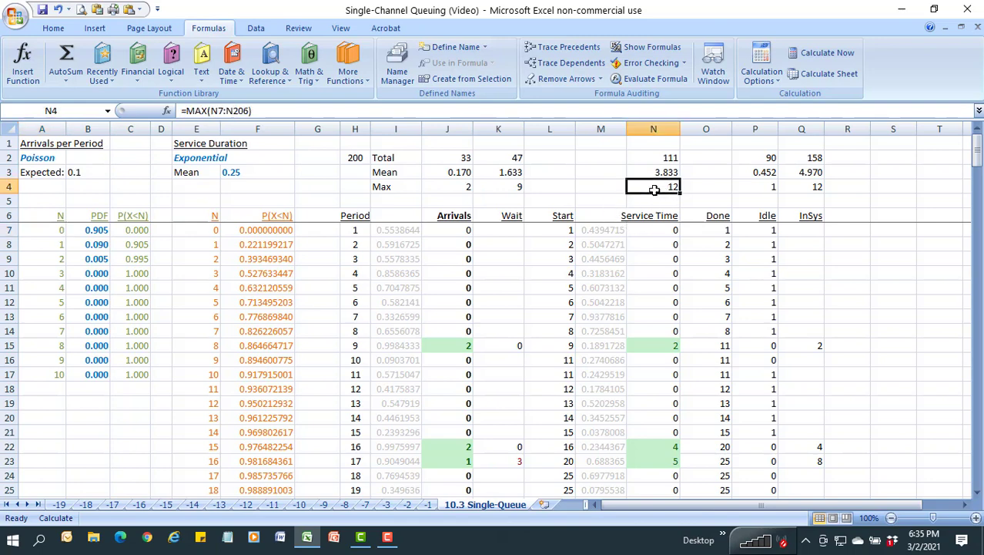
pyautogui.click(653, 172)
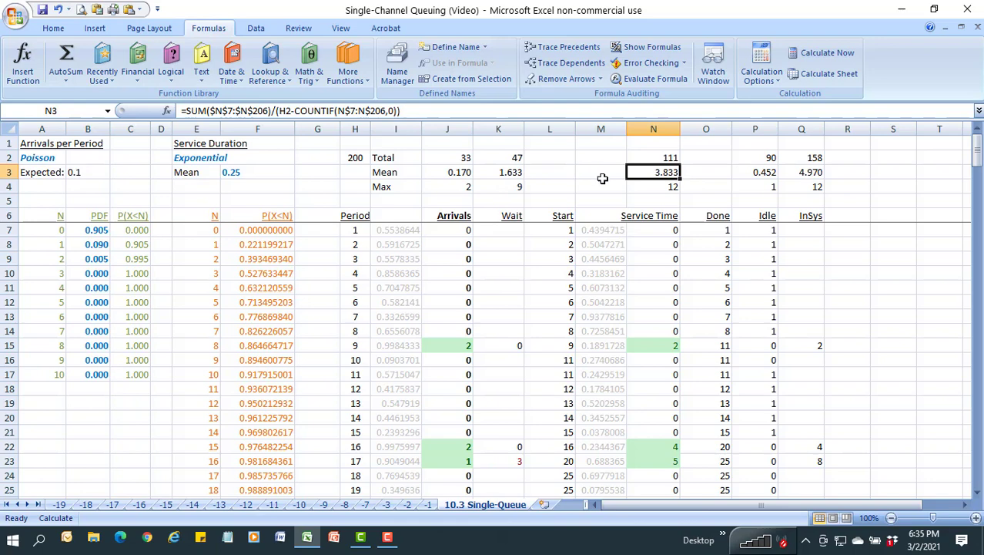
pyautogui.click(764, 171)
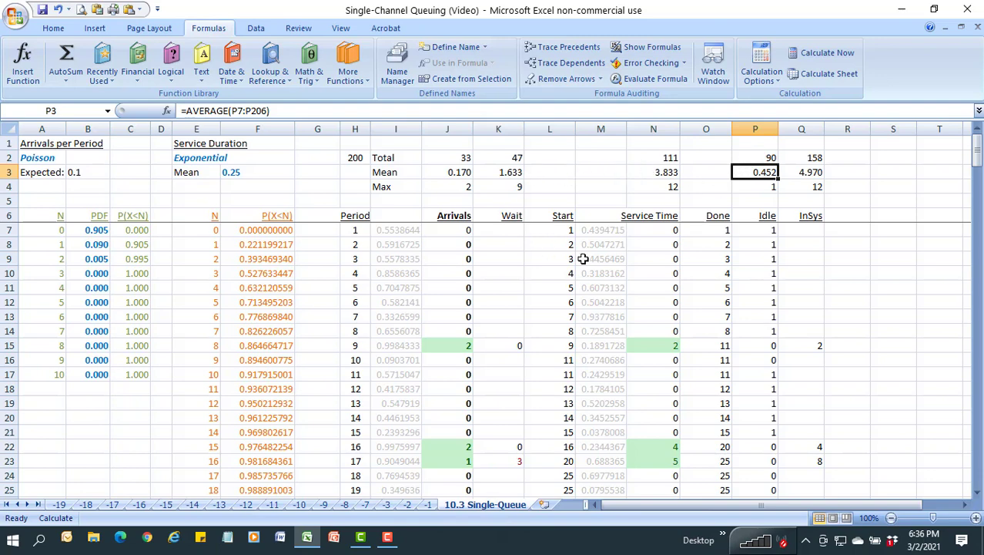
pyautogui.click(842, 75)
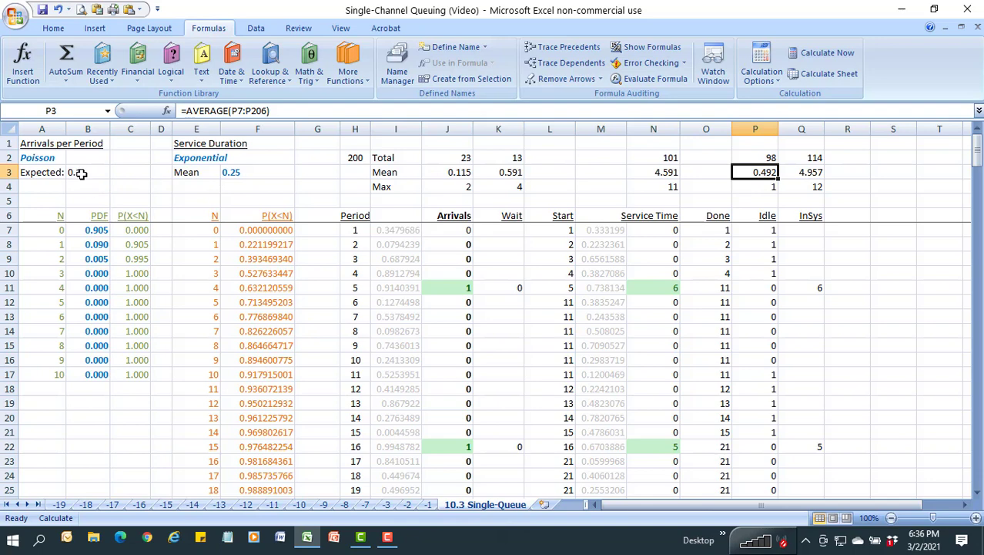
# - Colour the mean Arrivals in J3 and the mean Service Time in N3 red
pyautogui.click(451, 173)
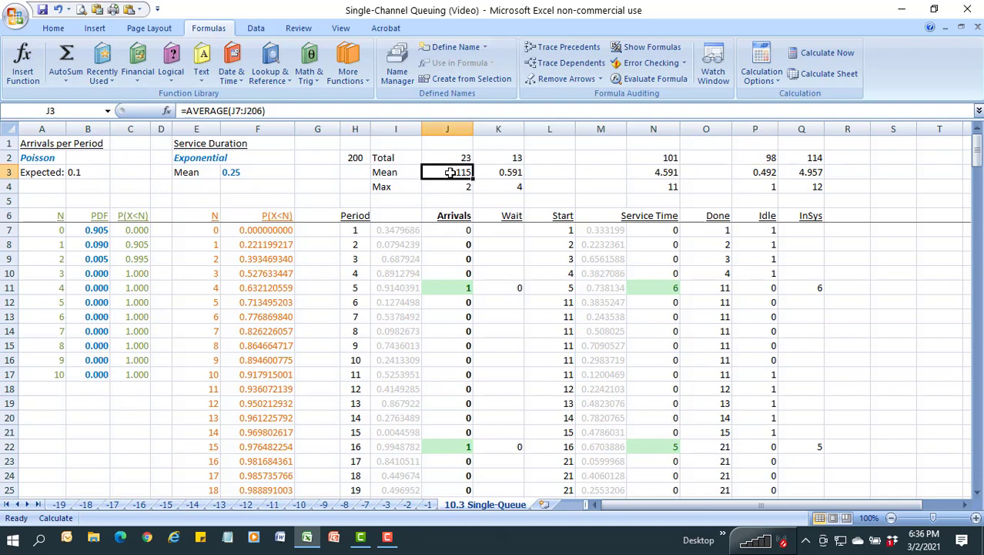
pyautogui.click(54, 29)
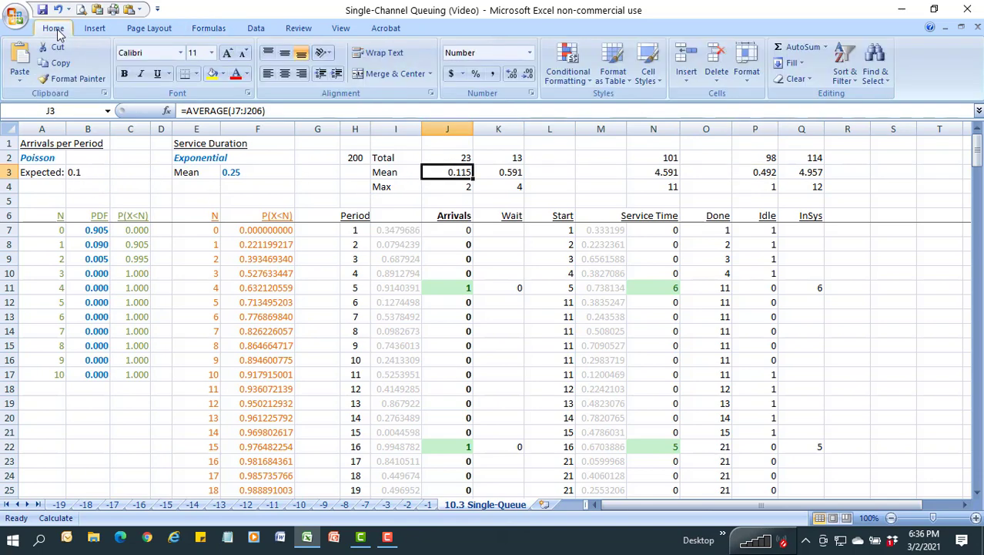
pyautogui.click(243, 80)
pyautogui.click(661, 173)
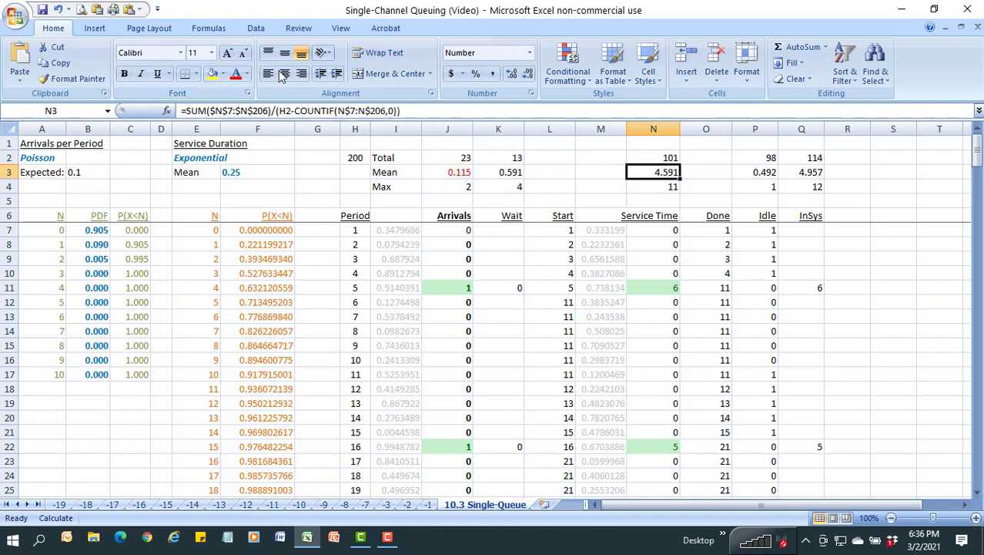
pyautogui.click(237, 76)
# - Examine the maximum and mean Wait in K4 and K3, and recalculate the sheet twice to compare runs against the expected arrivals in B3
pyautogui.click(501, 191)
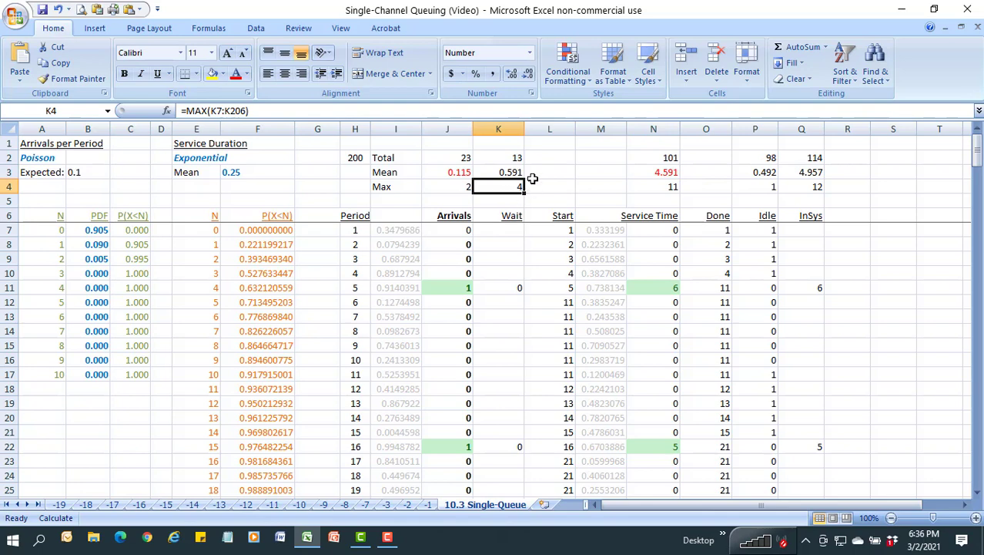
pyautogui.click(503, 171)
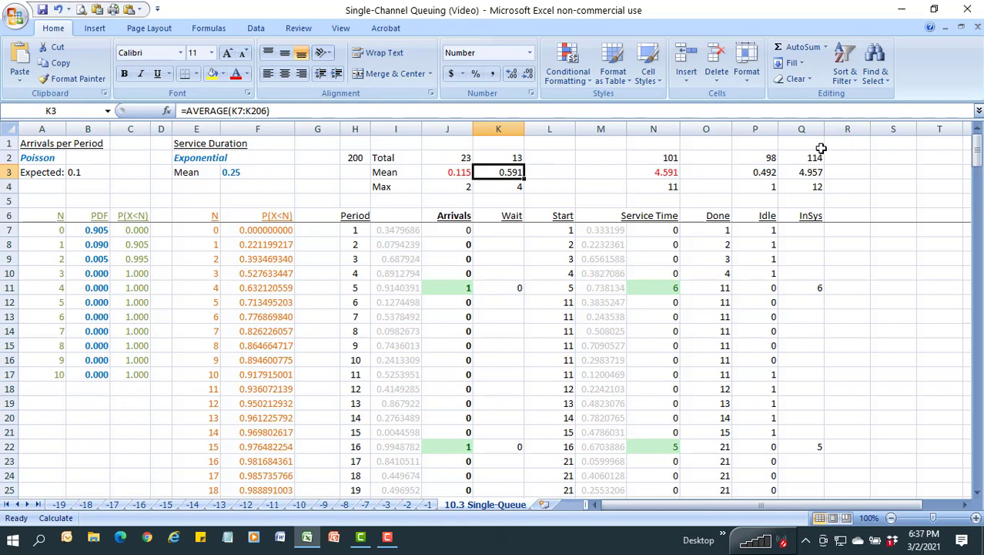
pyautogui.click(202, 29)
pyautogui.click(821, 75)
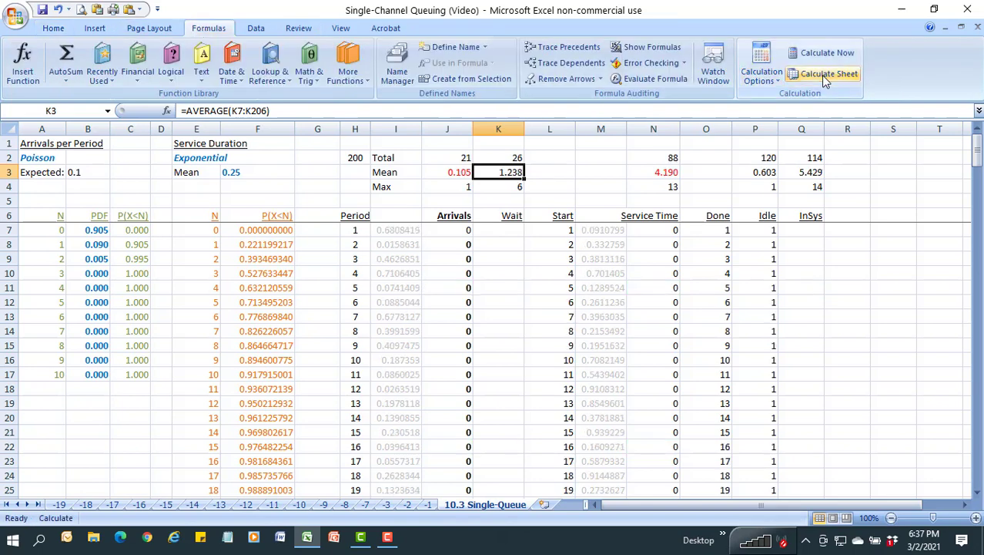
pyautogui.click(821, 75)
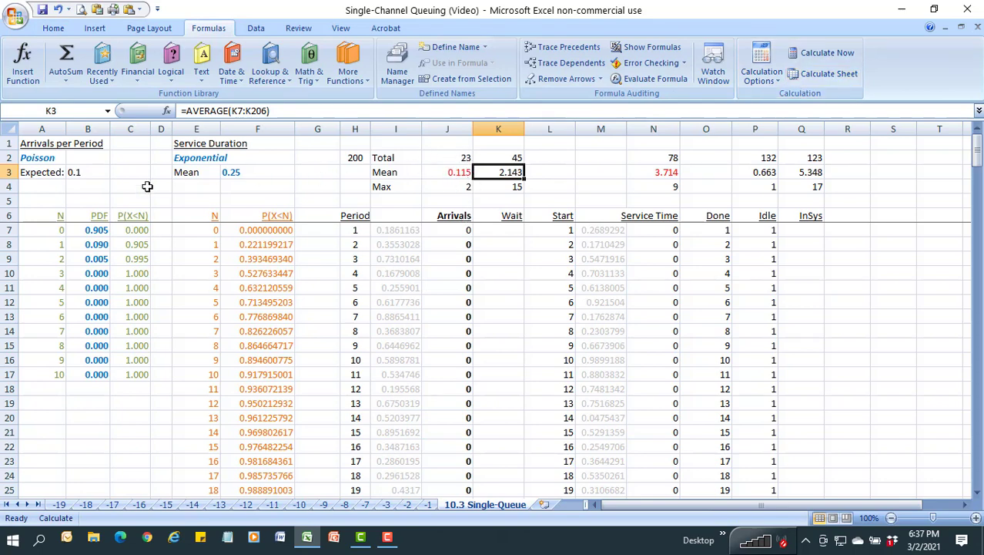
pyautogui.click(75, 176)
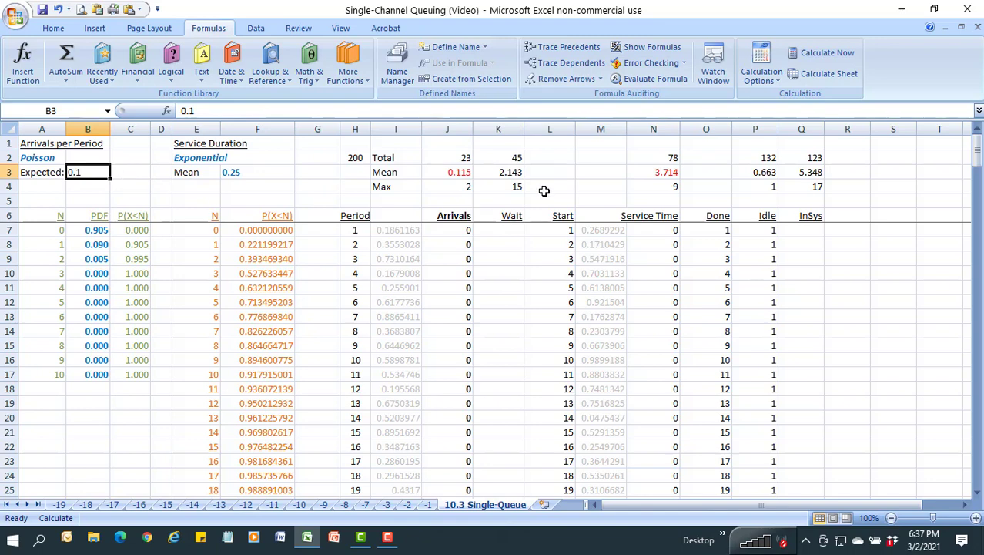
# - Recalculate the sheet repeatedly and compare the summary statistics across runs with 0.1 expected arrivals and 0.25 mean service duration
pyautogui.click(830, 75)
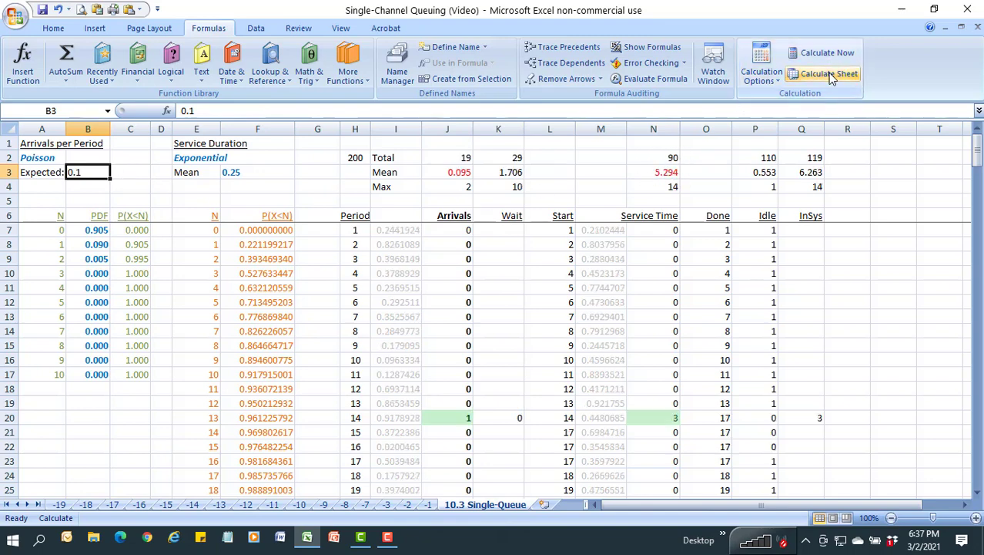
pyautogui.click(831, 75)
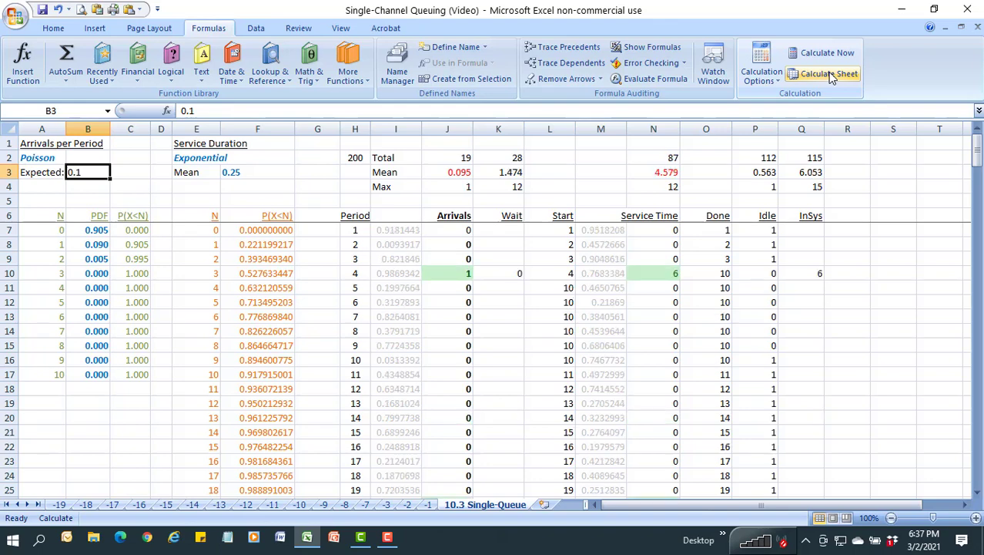
pyautogui.click(830, 74)
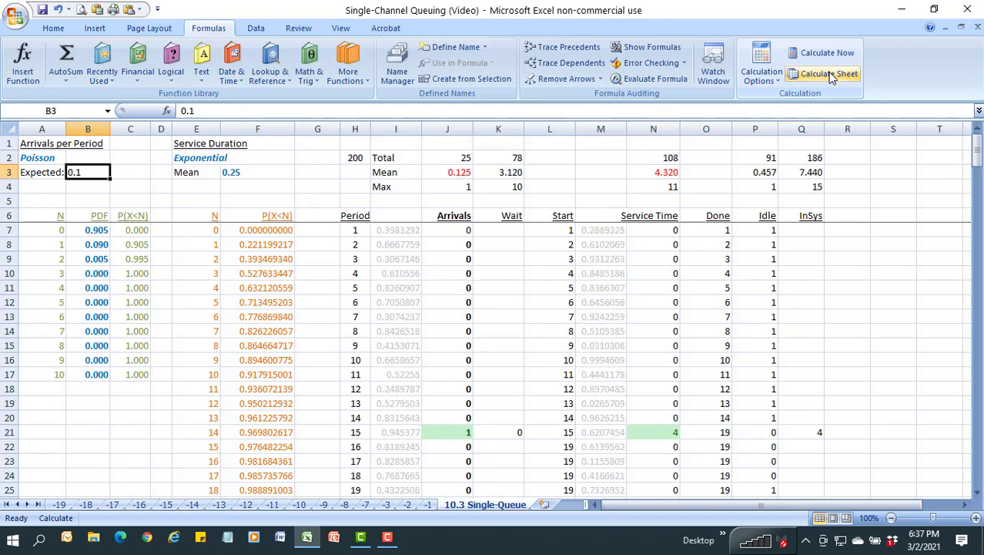
pyautogui.click(831, 74)
pyautogui.click(831, 75)
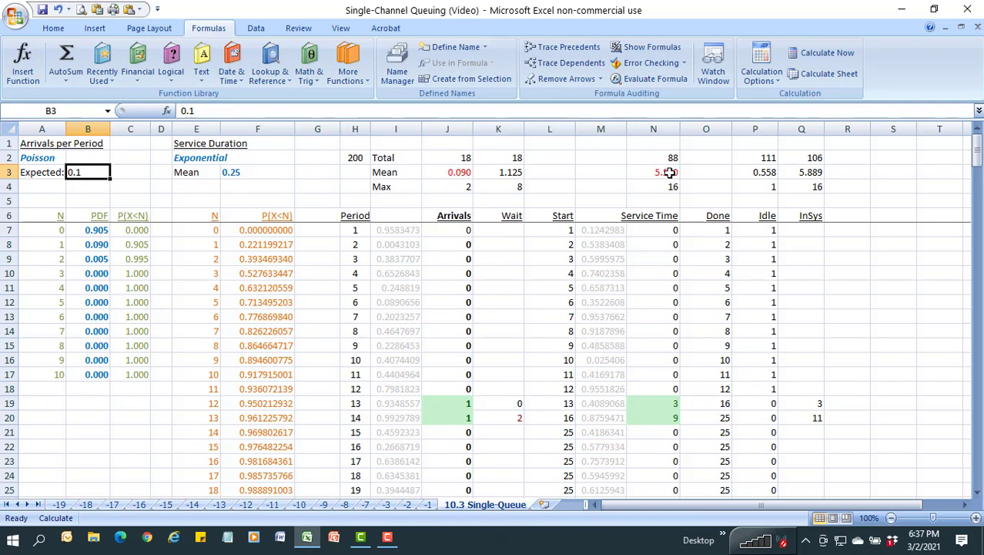
pyautogui.click(817, 73)
pyautogui.click(818, 74)
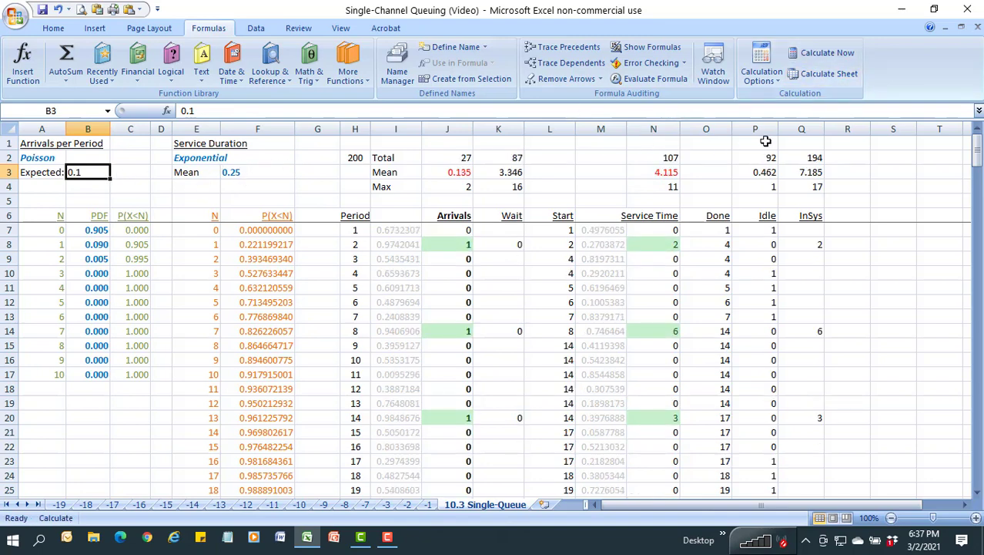
pyautogui.click(815, 75)
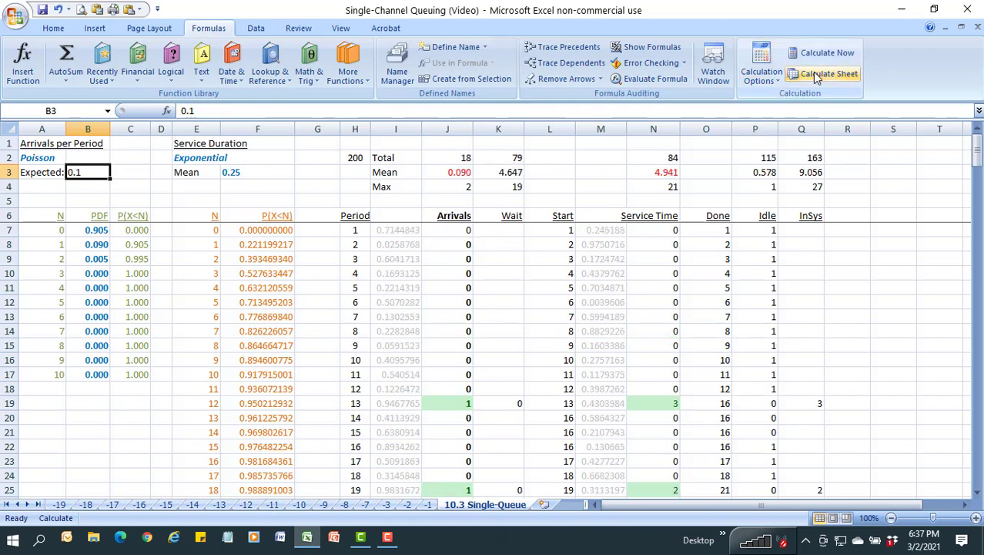
pyautogui.click(814, 74)
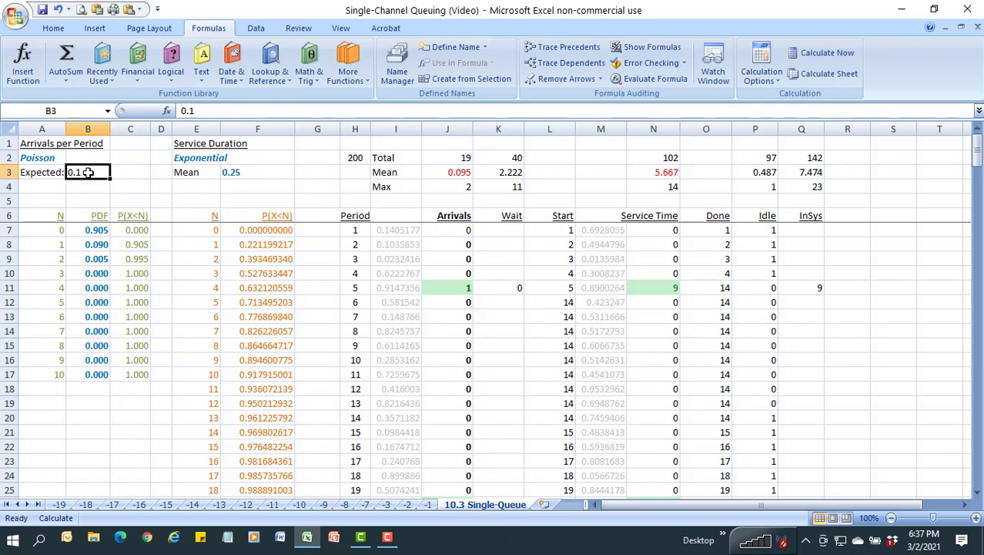
# - Set the expected arrivals per period in B3 to 0.2 and recalculate the sheet
pyautogui.write('.2')
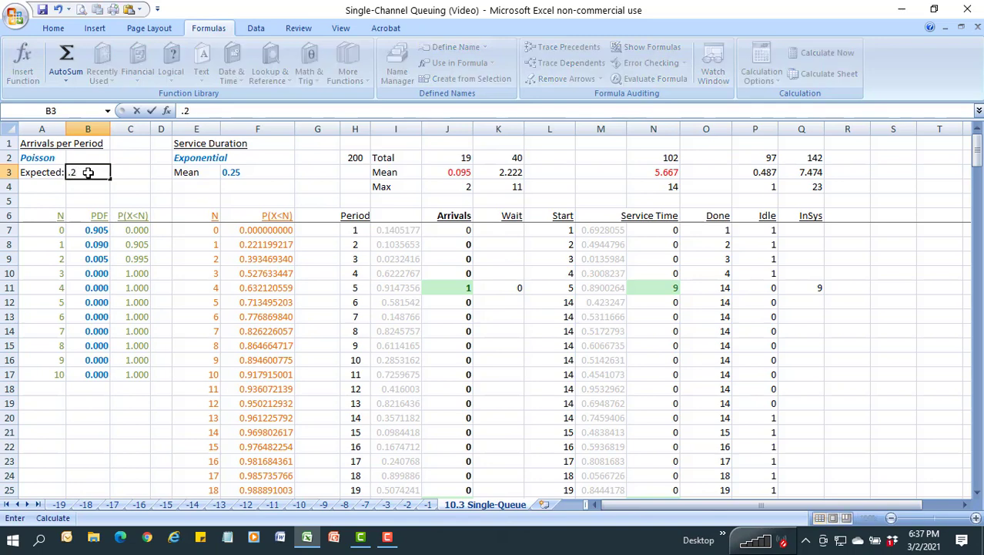
pyautogui.press('Return')
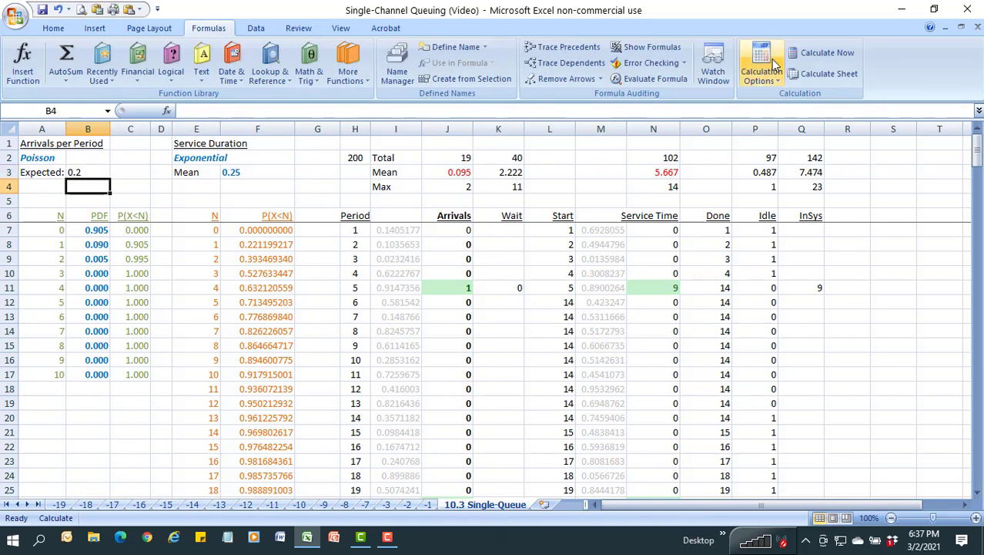
pyautogui.click(822, 75)
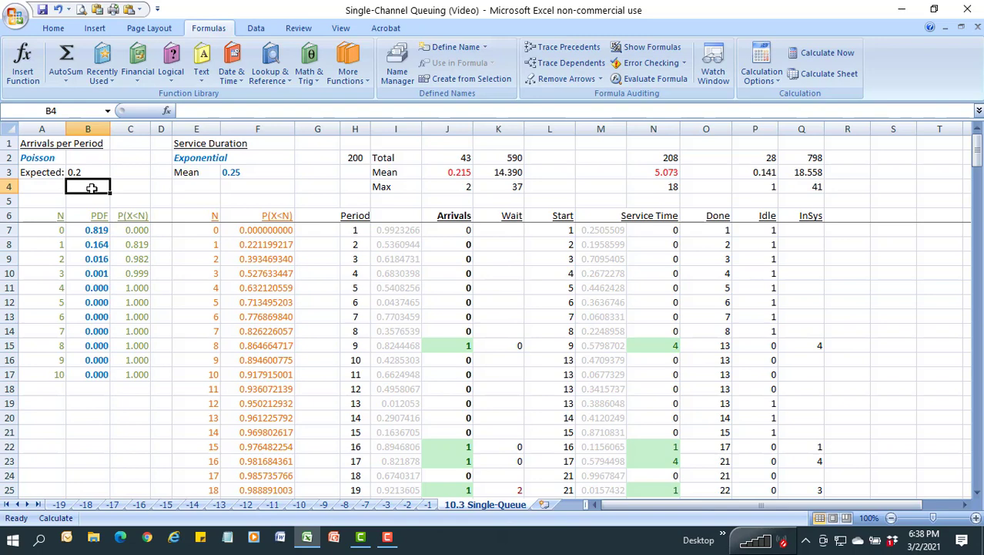
# - Set the expected arrivals per period in B3 to 0.3 and recalculate the sheet
pyautogui.press('Up')
pyautogui.write('.')
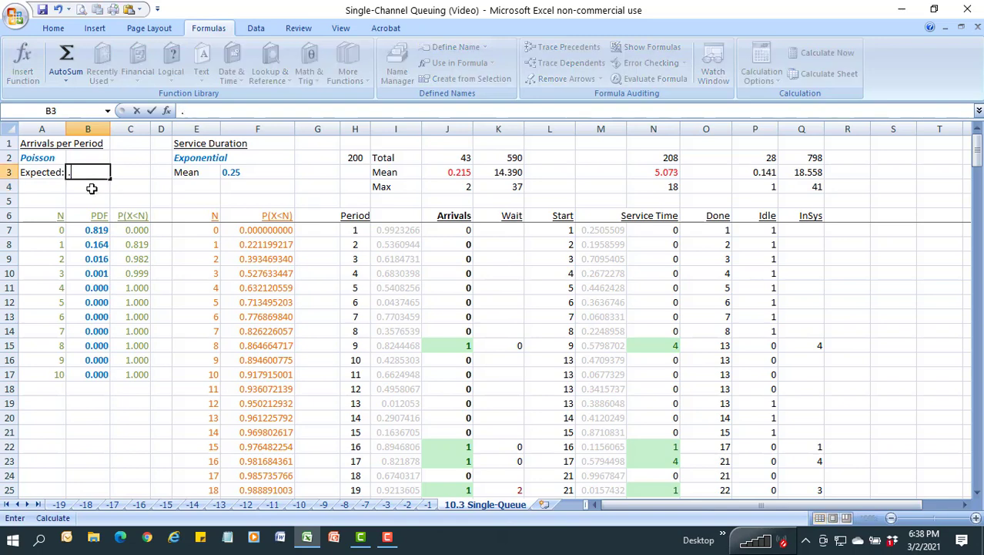
pyautogui.write('3')
pyautogui.press('Return')
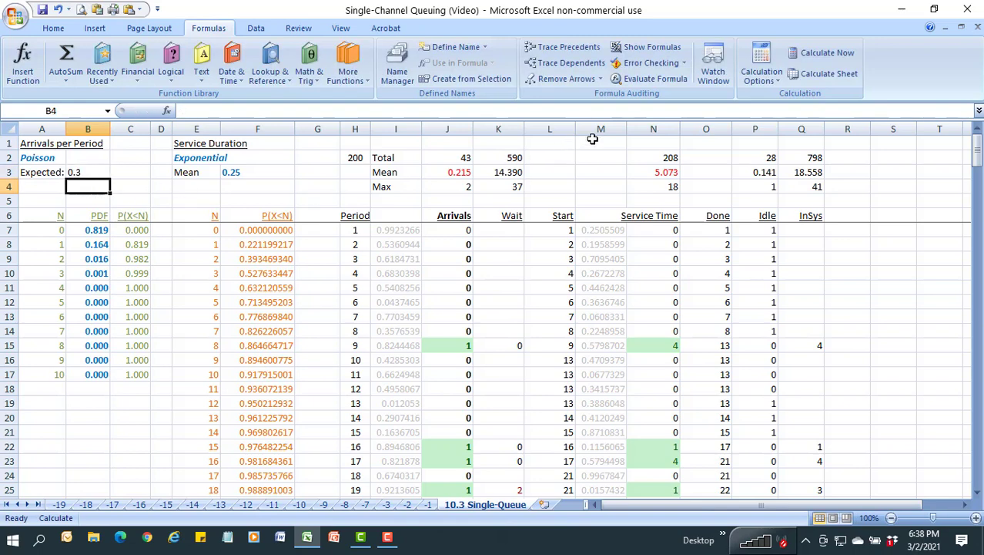
pyautogui.click(823, 73)
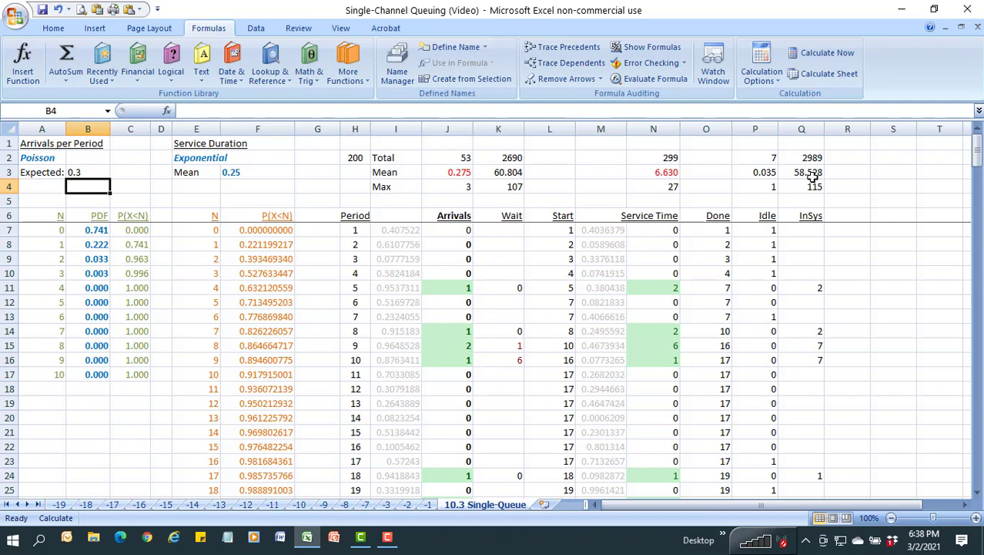
# - Check the maximum Wait in K4, then follow the Wait and InSys columns down through the periods to around row 173
pyautogui.click(514, 192)
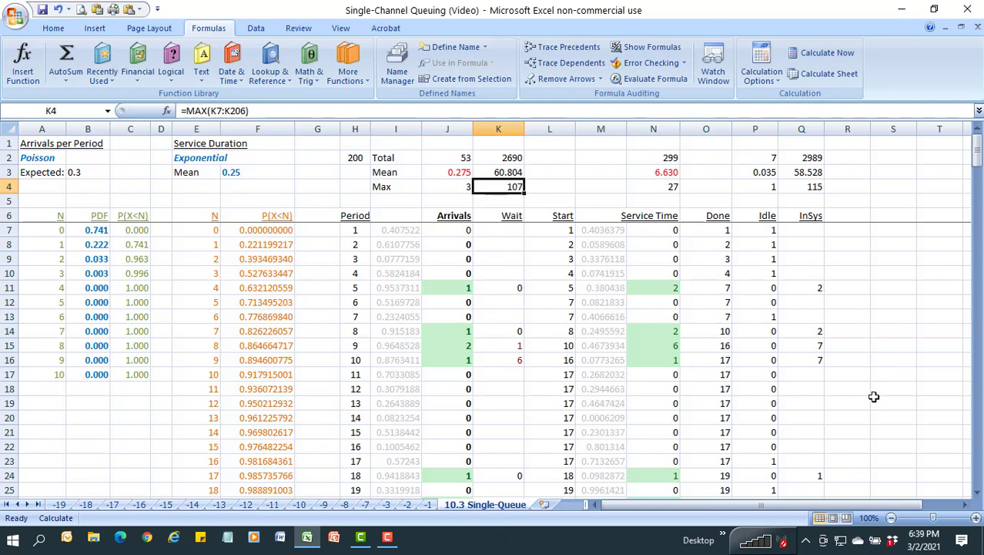
pyautogui.click(798, 434)
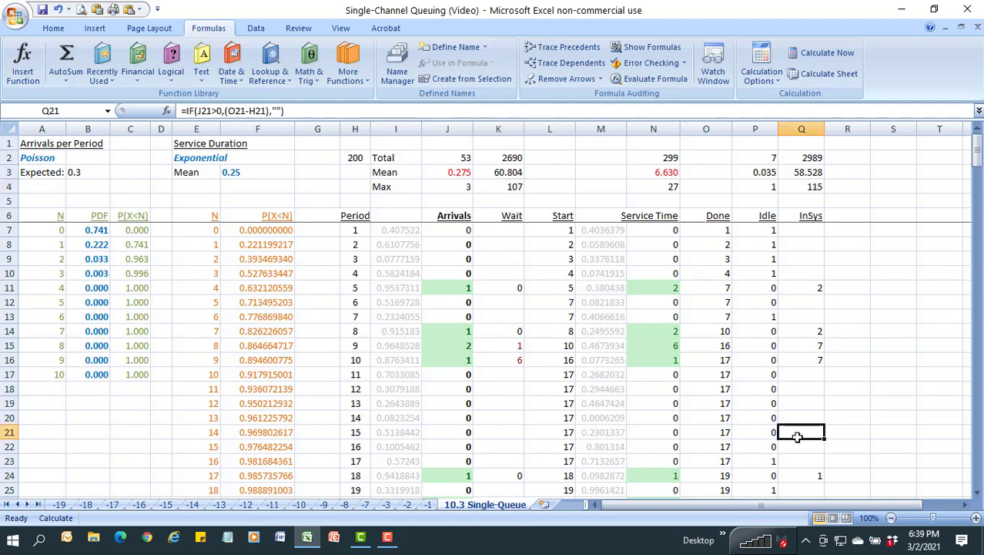
pyautogui.press('pagedown')
pyautogui.press('pagedown')
pyautogui.press('pagedown')
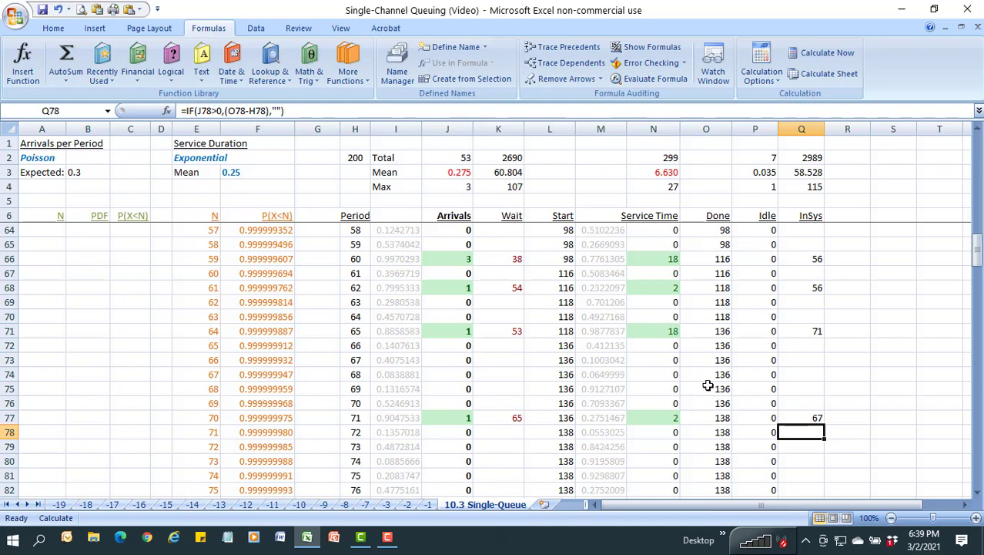
pyautogui.press('pagedown')
pyautogui.press('pagedown')
pyautogui.press('pagedown')
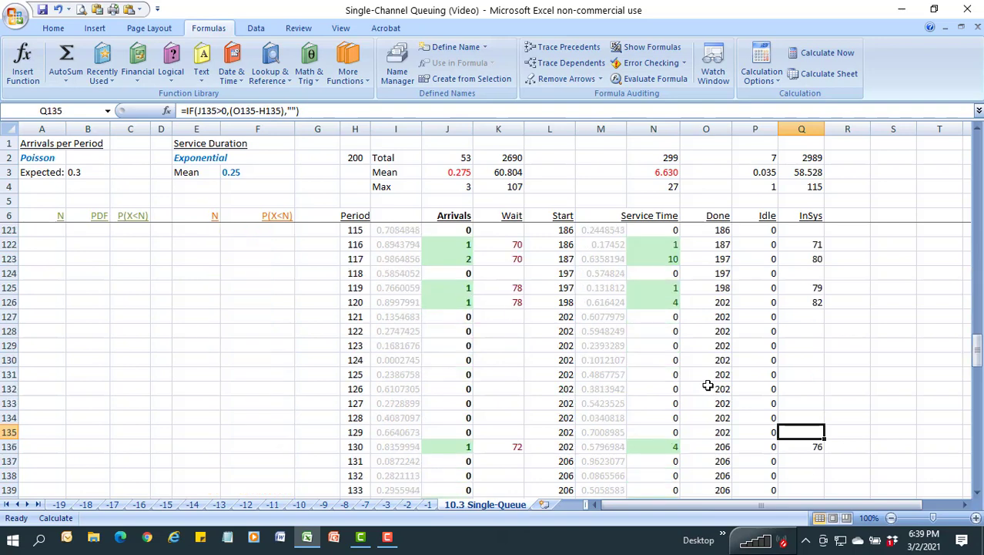
pyautogui.press('pagedown')
pyautogui.press('pagedown')
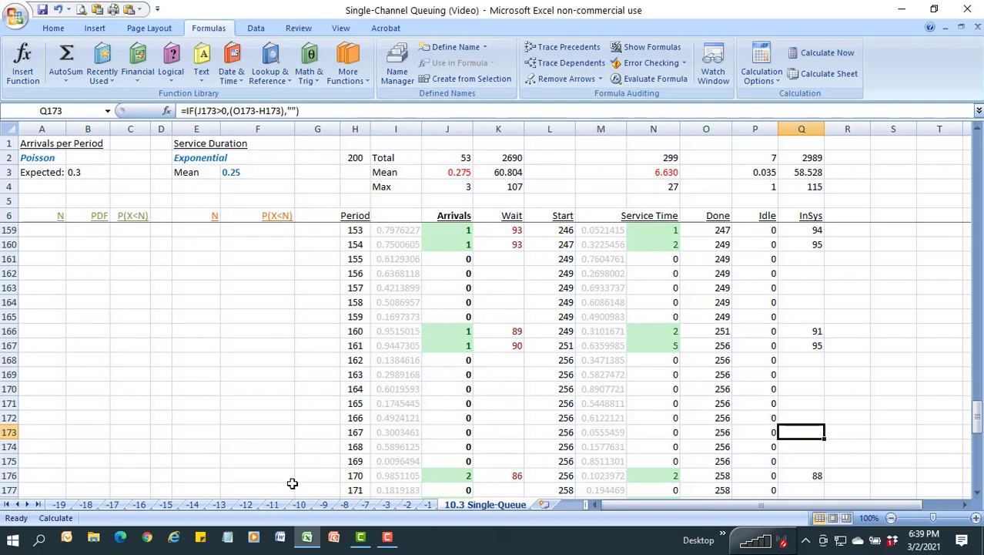
# - Inspect Wait, Service Time and InSys for period 170 in row 176, review the periods through 200, and return to B3
pyautogui.click(497, 476)
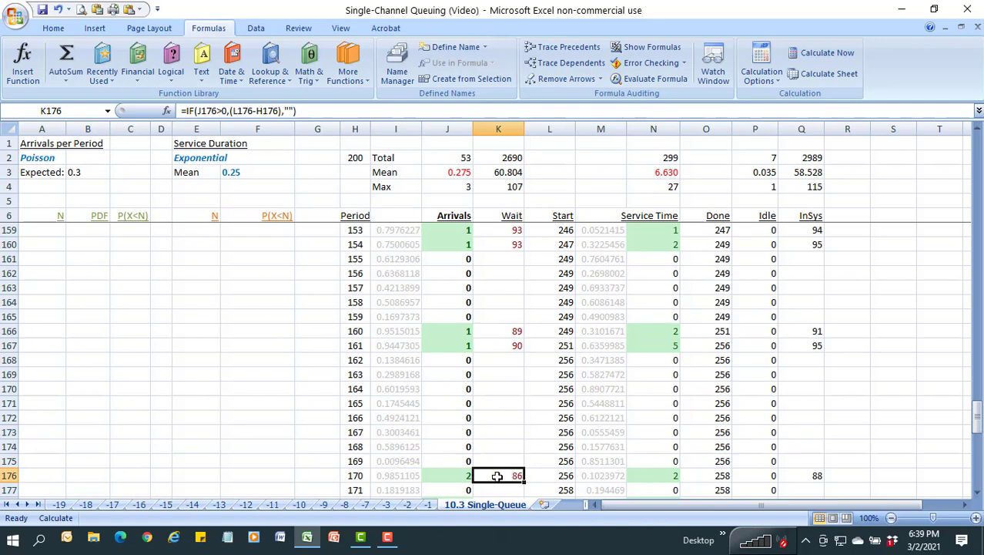
pyautogui.click(666, 474)
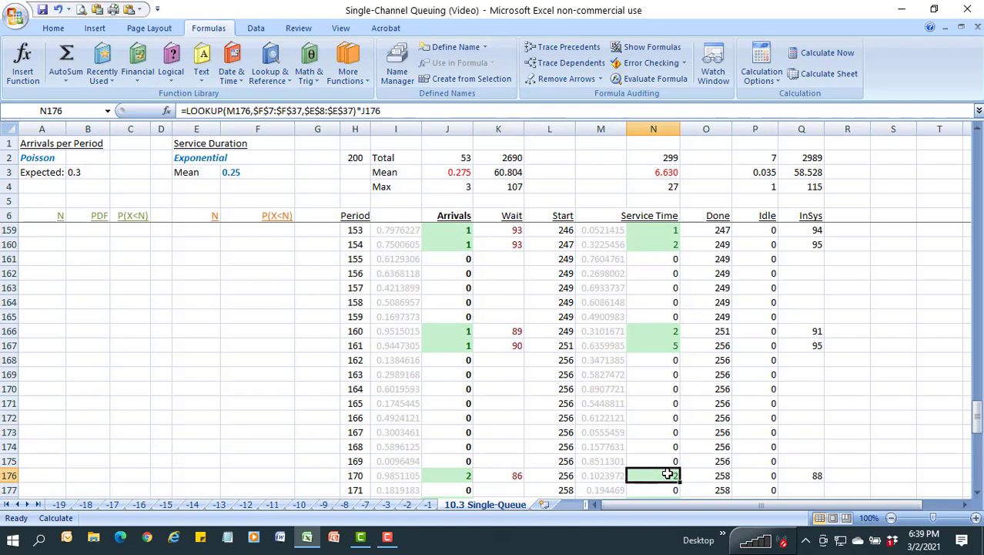
pyautogui.click(800, 476)
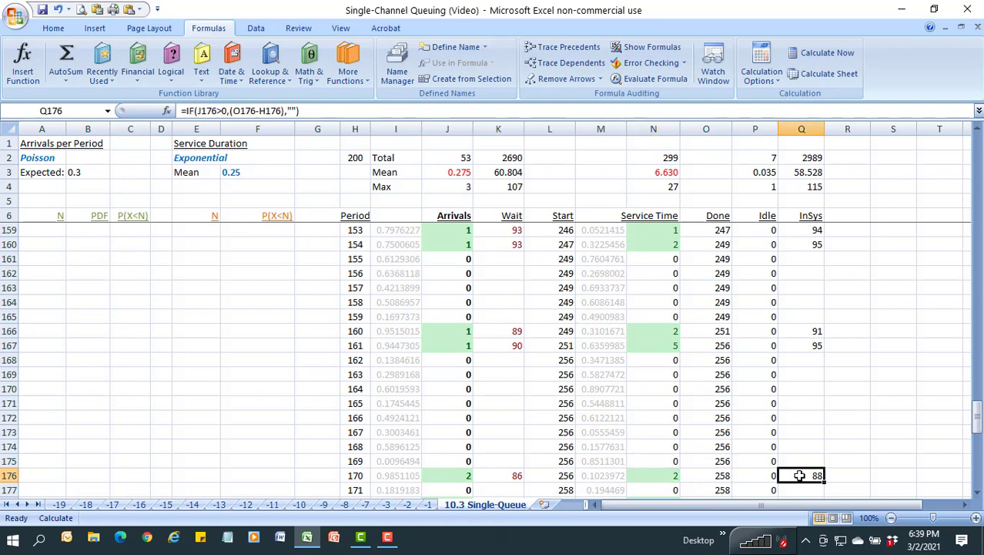
pyautogui.press('pagedown')
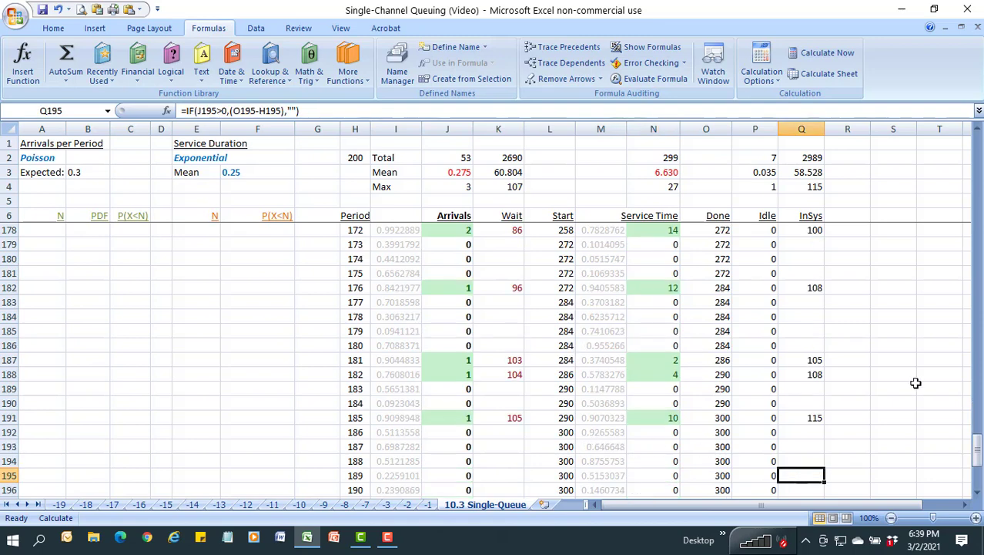
pyautogui.press('pagedown')
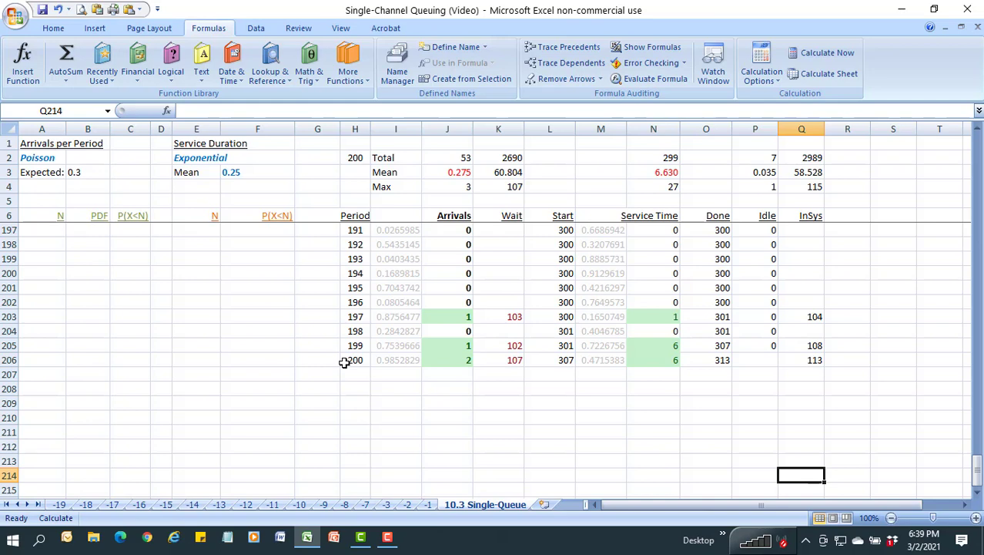
pyautogui.click(84, 172)
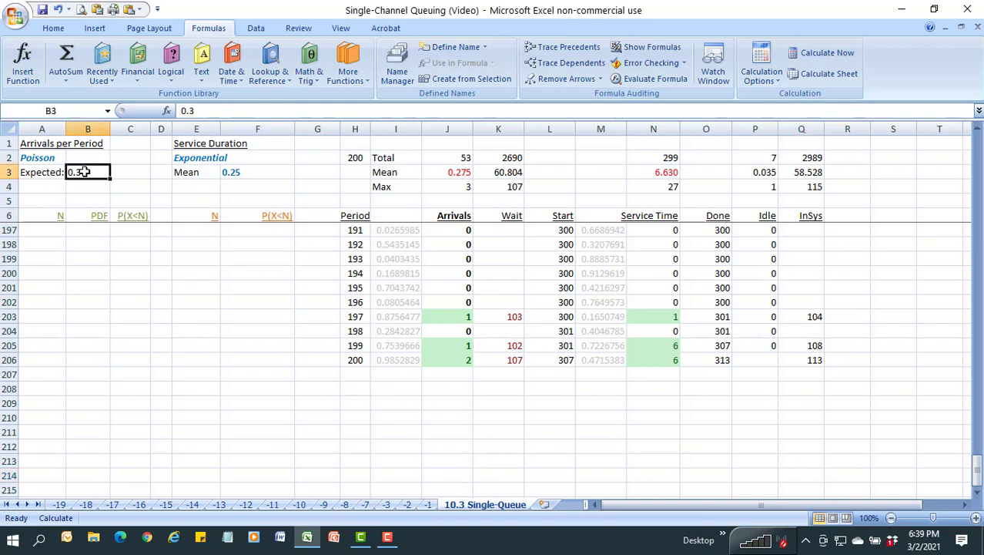